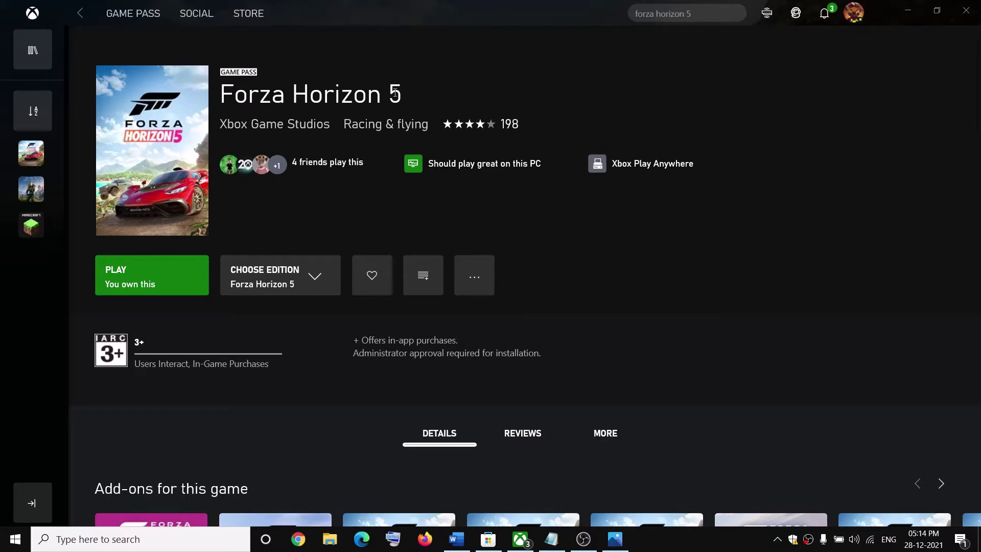
Switch from the Xbox app to the Photos screenshot of the Forza Horizon 5 LOAD FAILED error
key(alt+Tab)
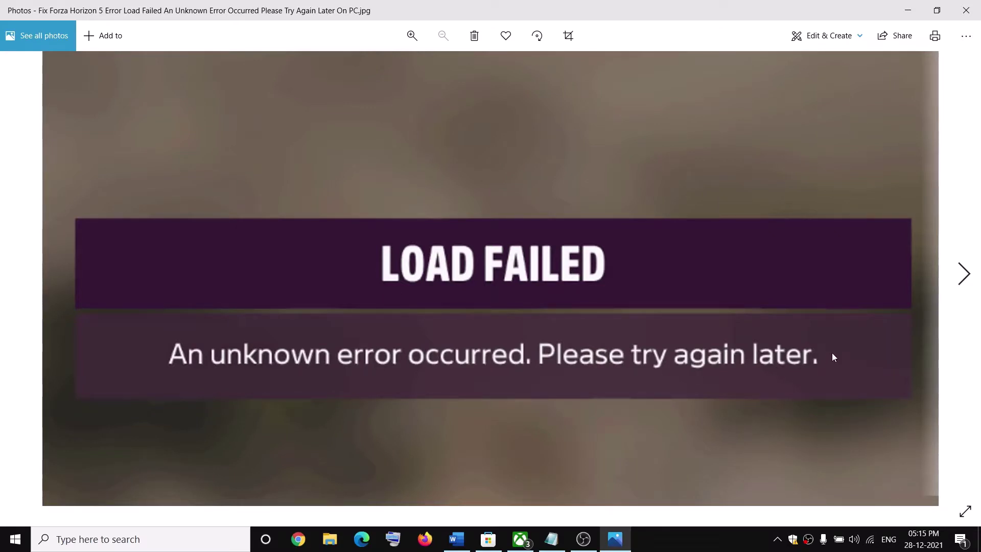
Search for 'forza horizon 5' and run it as administrator
click(112, 545)
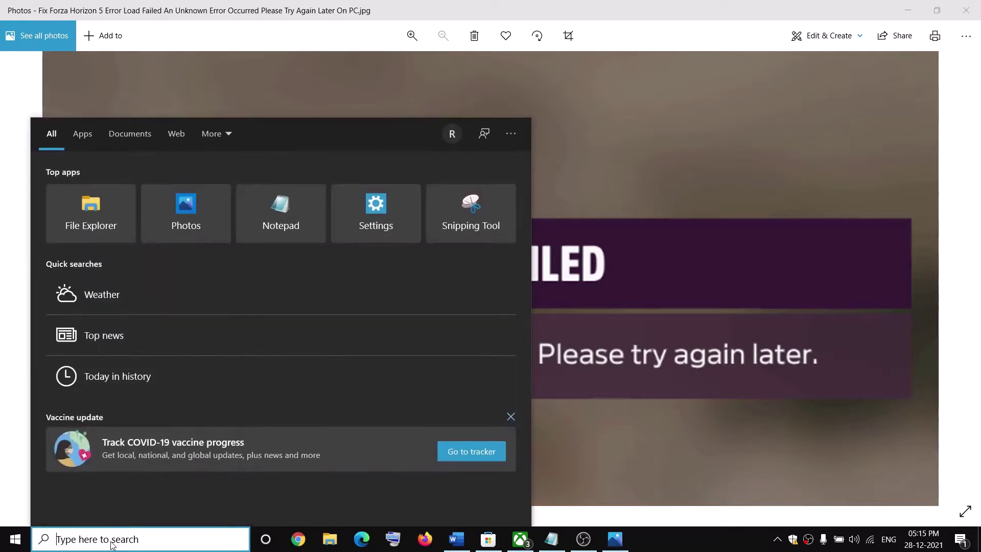
text(forza)
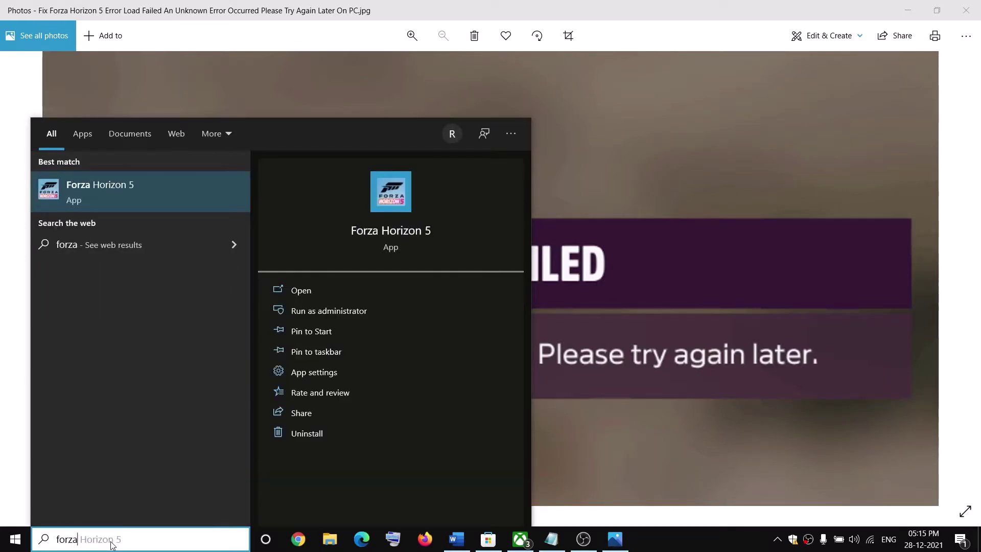
text( horizon 5)
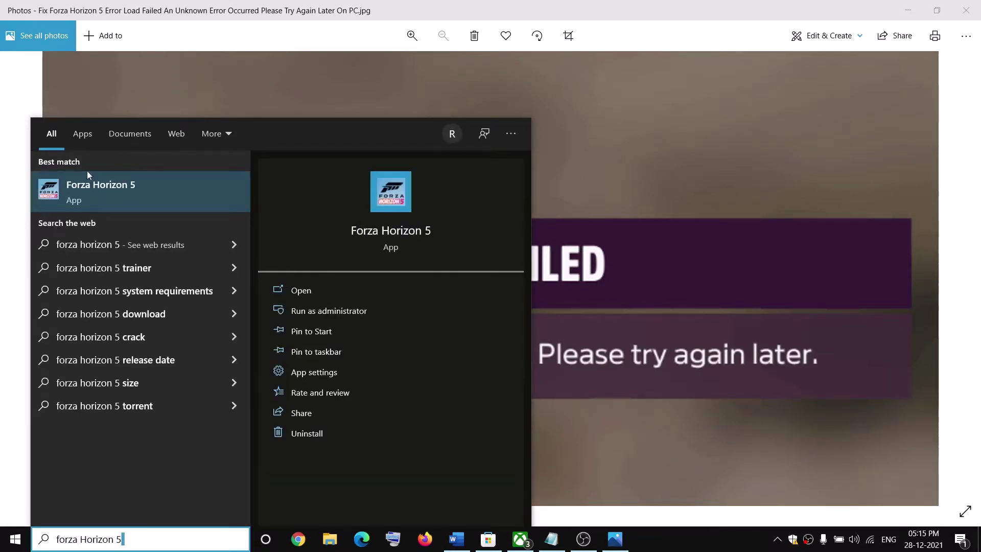
right_click(94, 197)
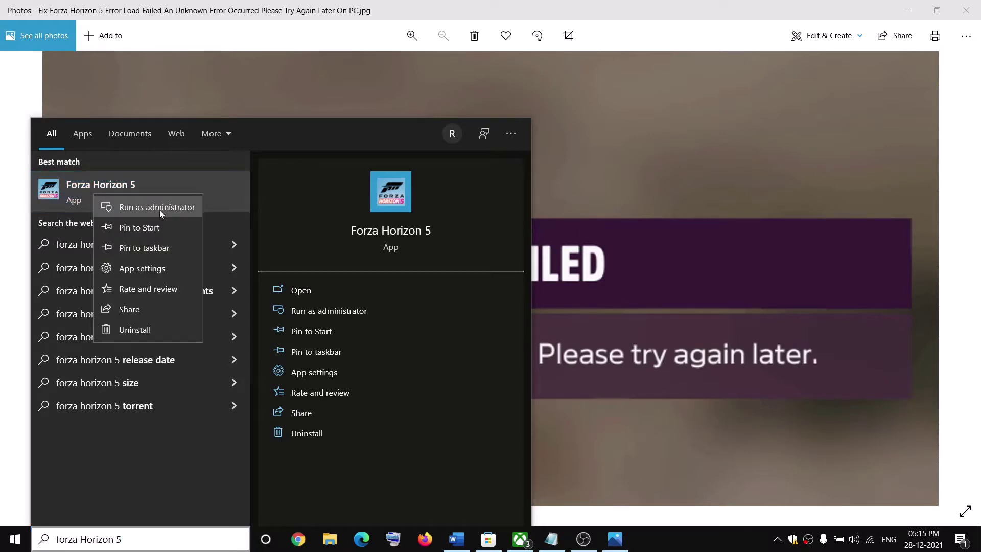
click(780, 210)
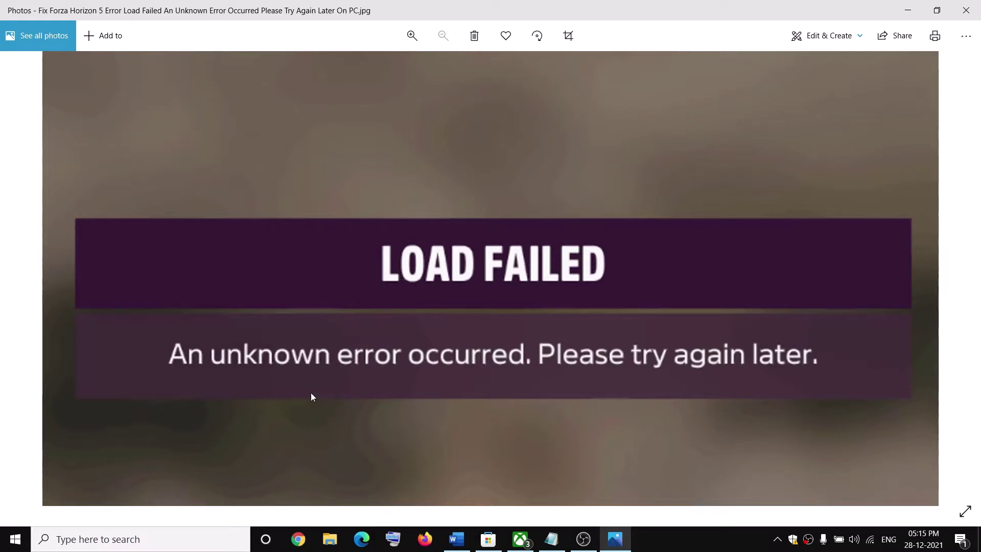
click(16, 539)
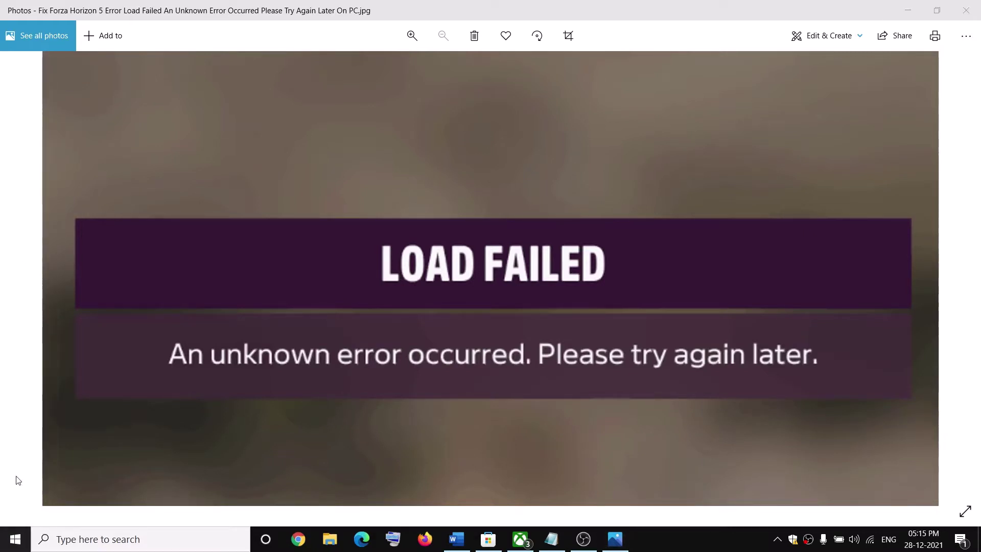
click(29, 490)
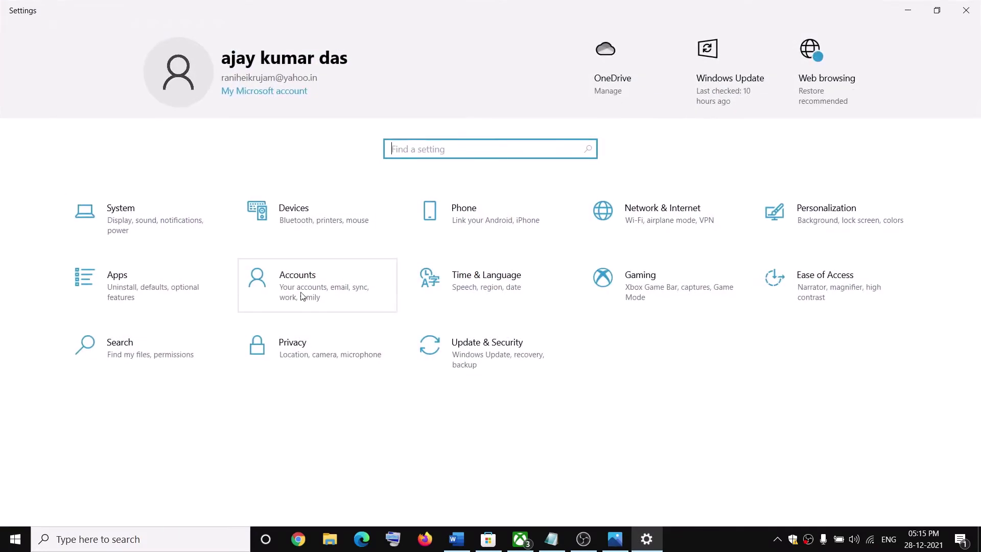
click(268, 299)
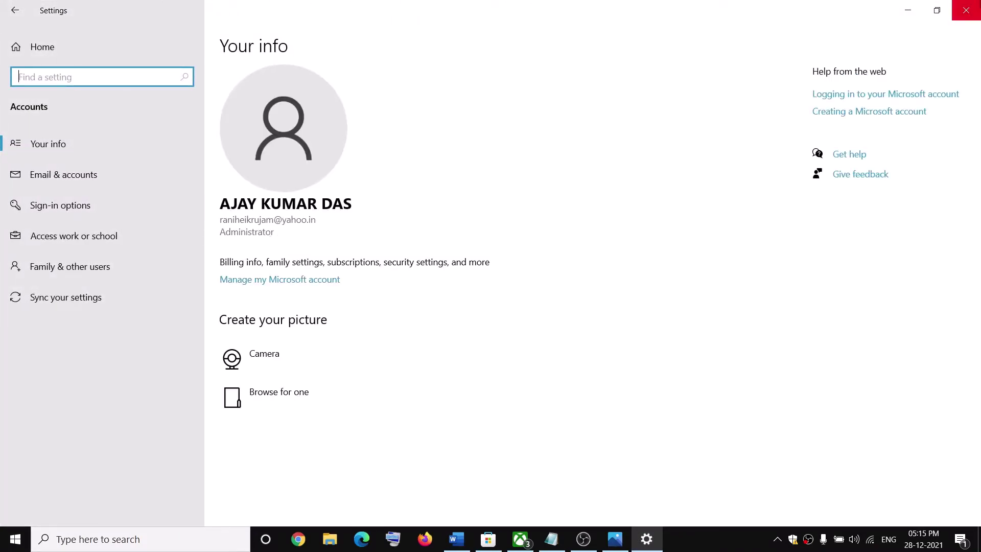
click(966, 12)
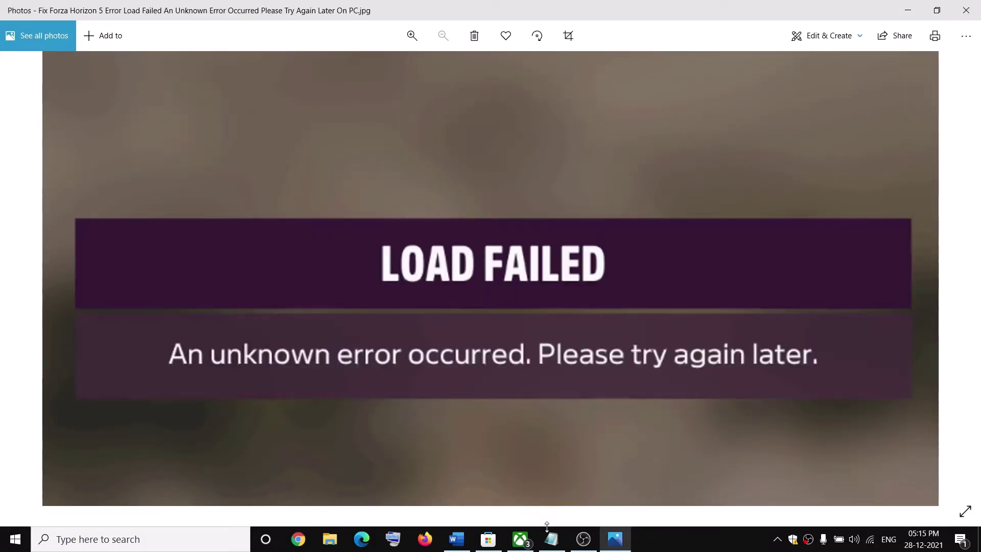
Copy the 'net user administrator /active:yes' command from the Word guide
click(465, 548)
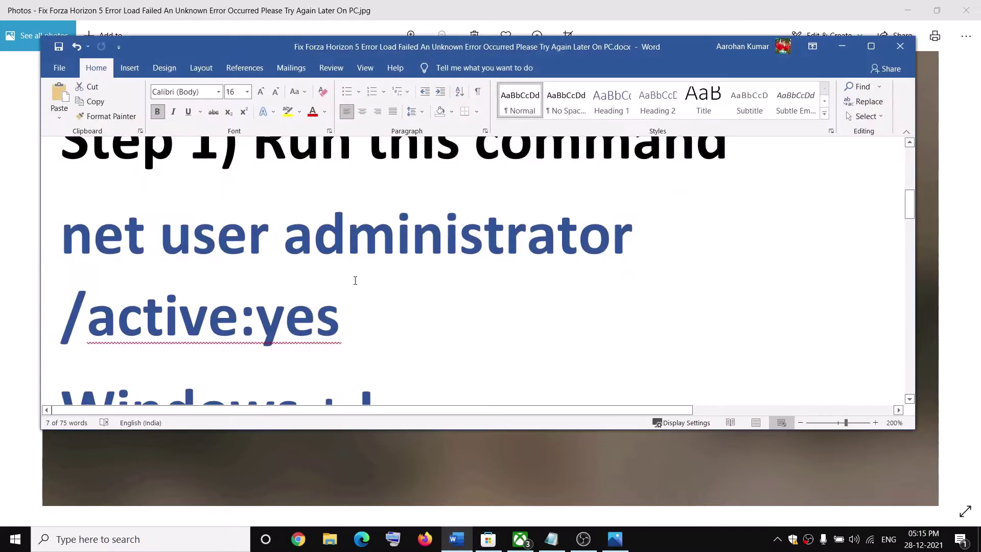
drag(349, 316, 181, 256)
right_click(196, 256)
click(226, 281)
scroll(310, 282, down, 1)
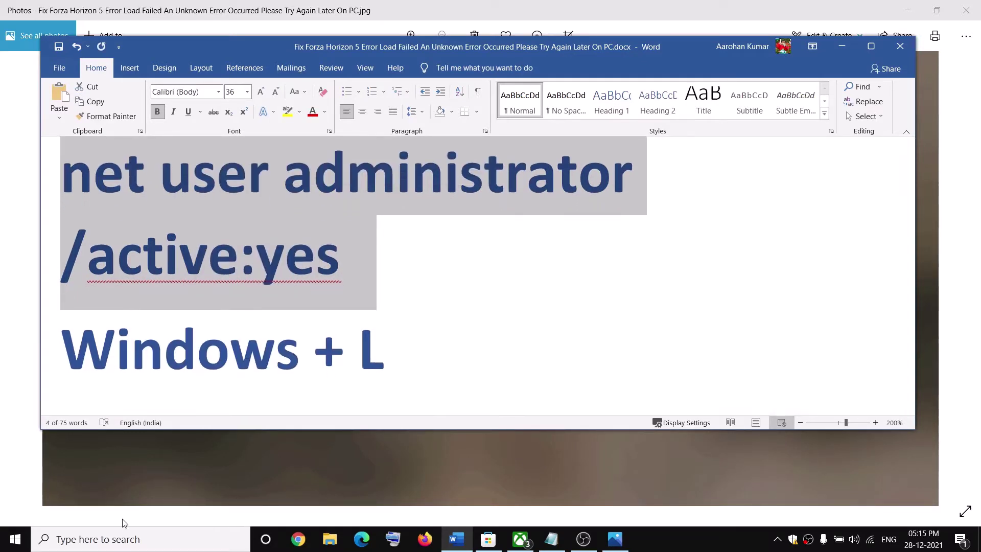
Run the copied command in an administrator Command Prompt to enable the Administrator account
click(103, 540)
text(cmd)
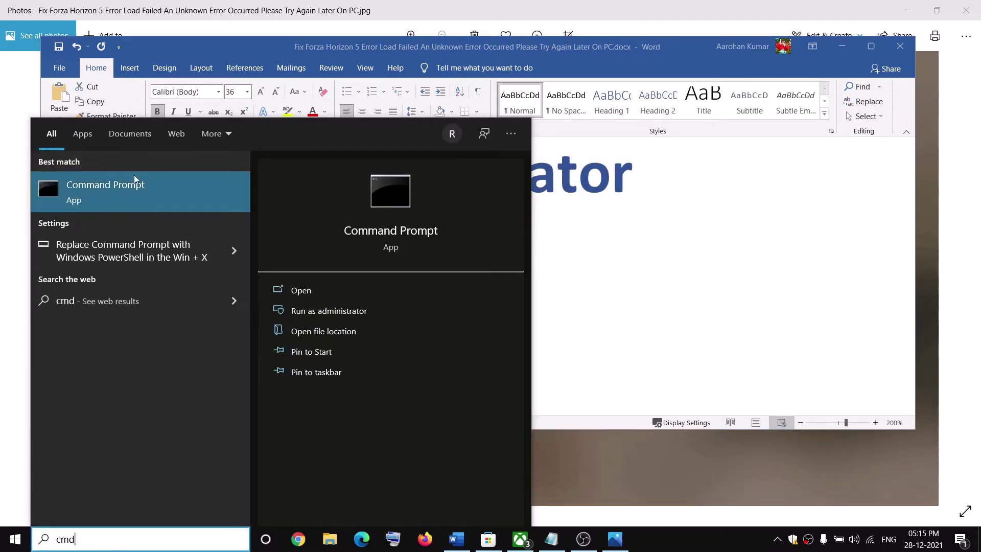
right_click(106, 197)
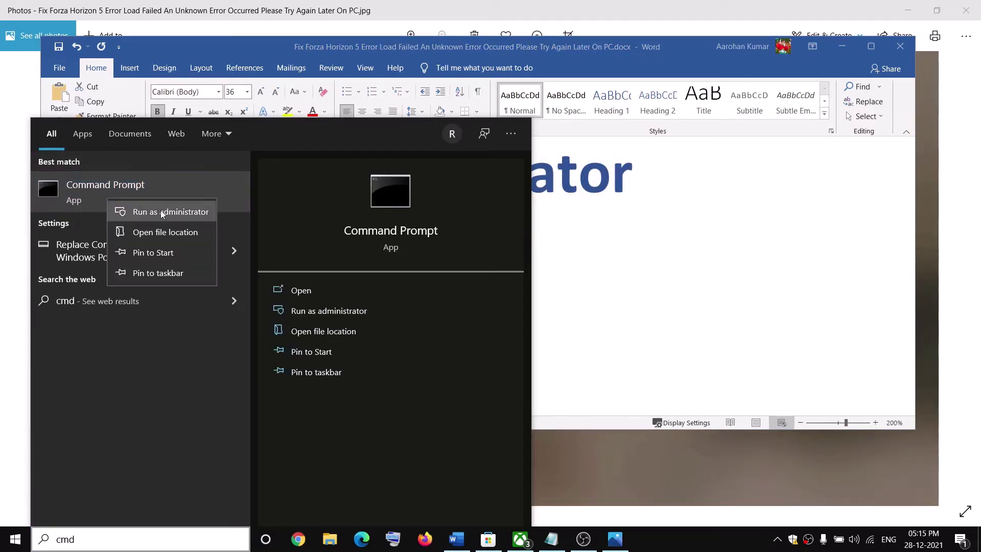
click(161, 211)
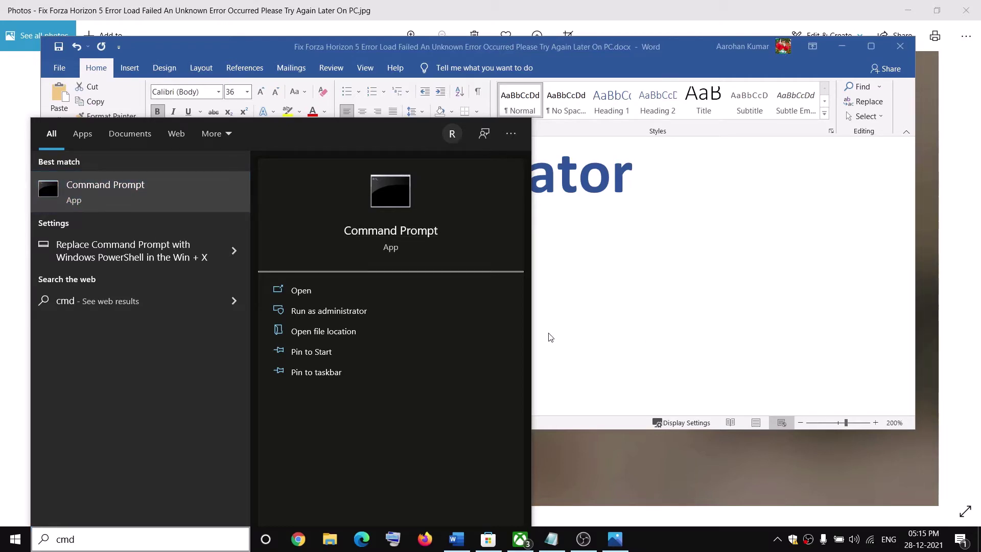
drag(409, 94, 578, 167)
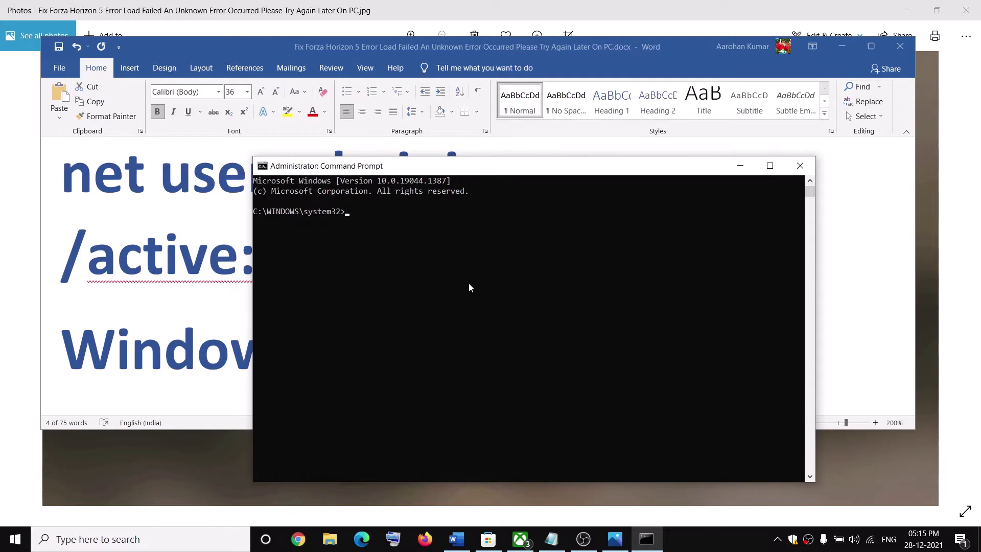
key(ctrl+v)
key(Return)
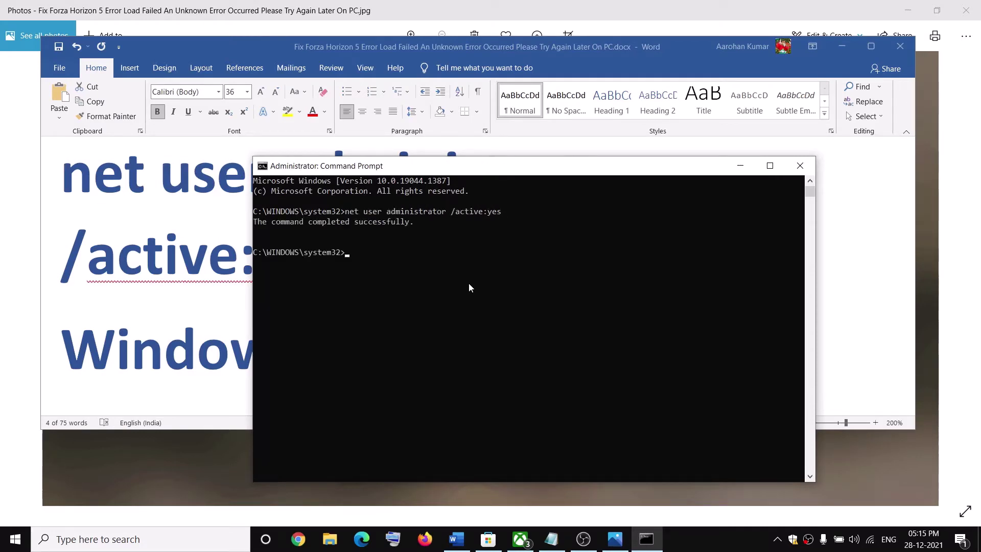
Close Command Prompt, lock the PC with Windows + L, and sign in as Administrator
click(811, 171)
click(405, 356)
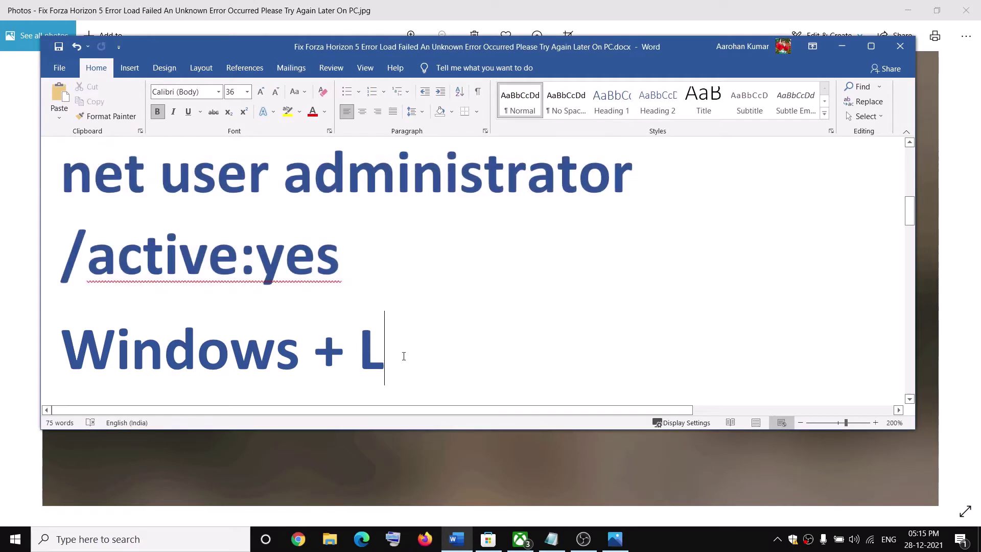
triple_click(405, 356)
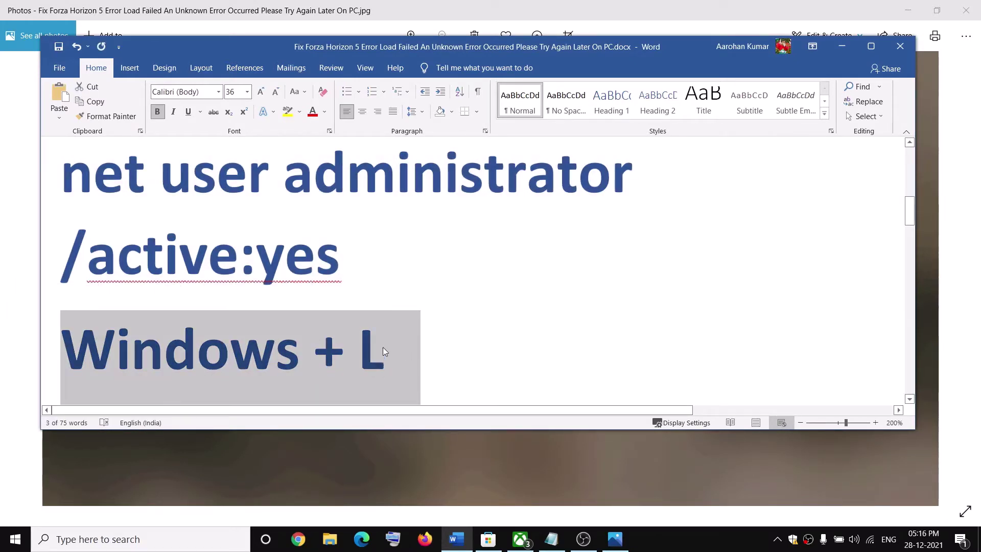
click(646, 540)
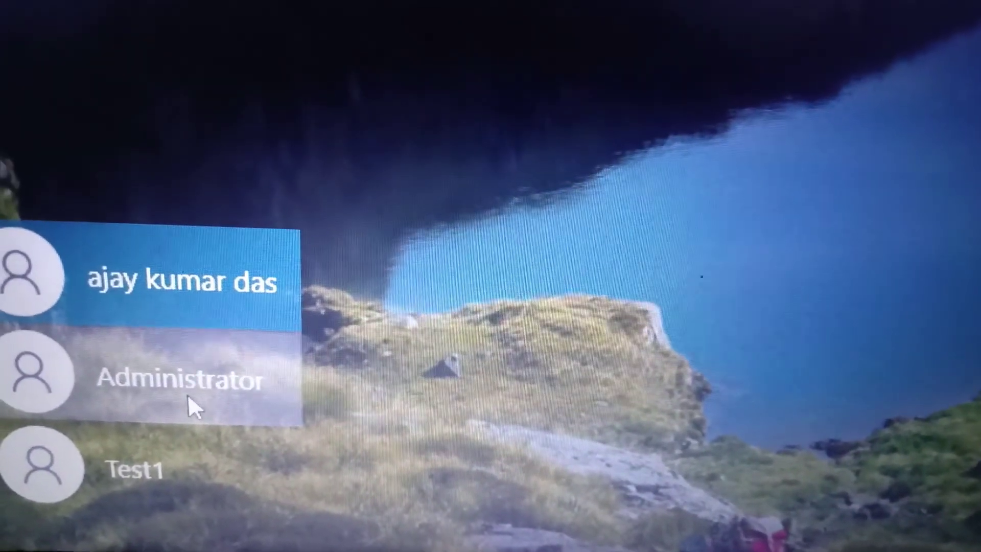
click(191, 398)
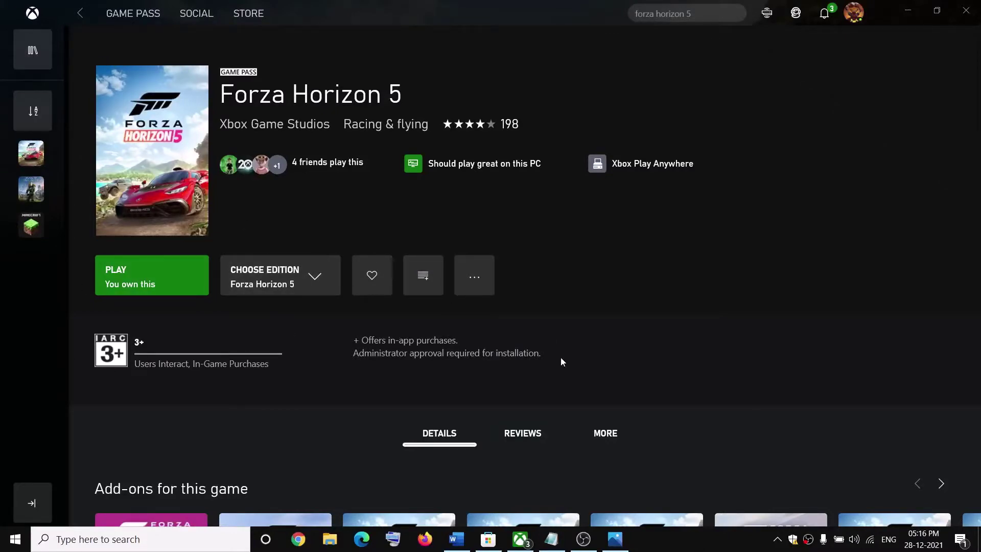
Copy the 'sc config XblGameSave start= demand' command from the Word guide
click(456, 538)
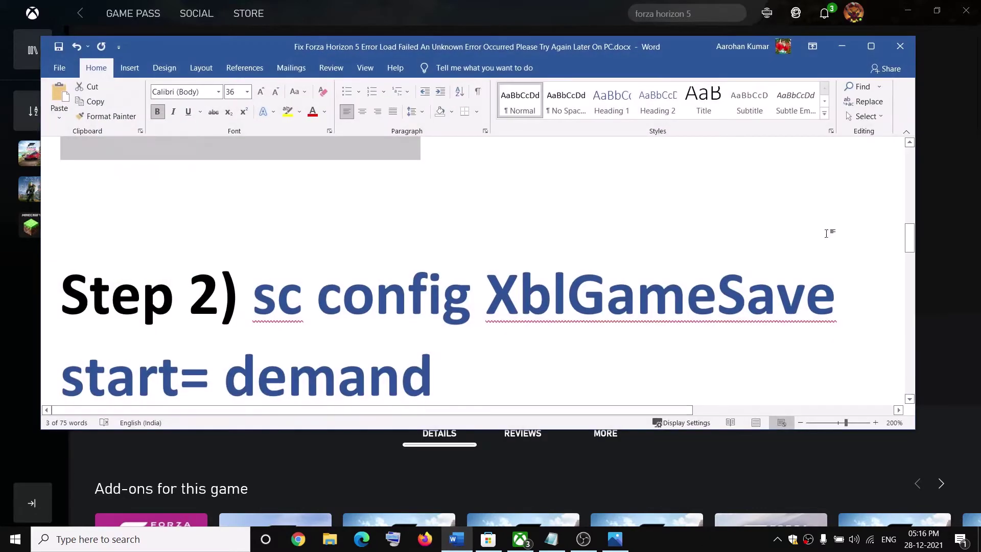
scroll(333, 275, down, 2)
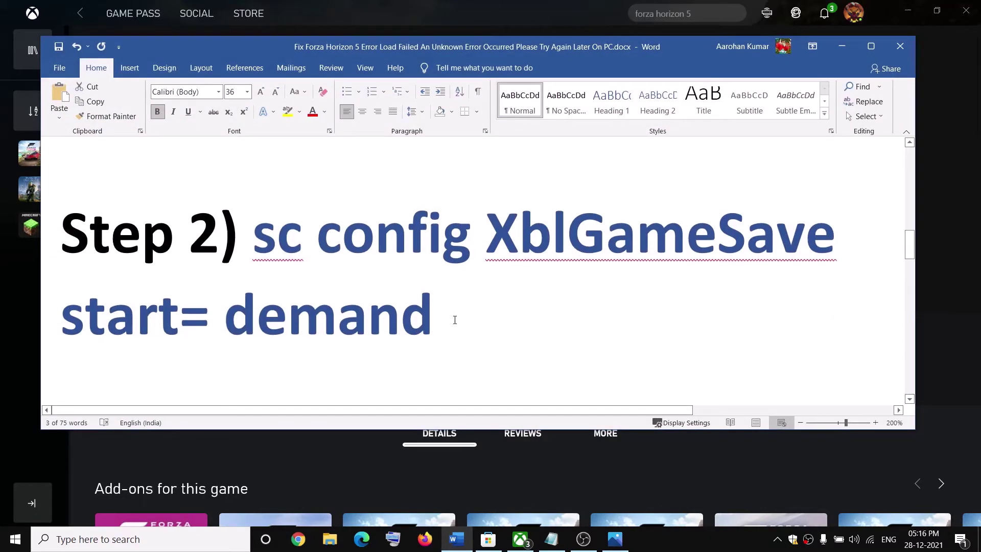
drag(456, 320, 254, 227)
right_click(313, 255)
click(337, 285)
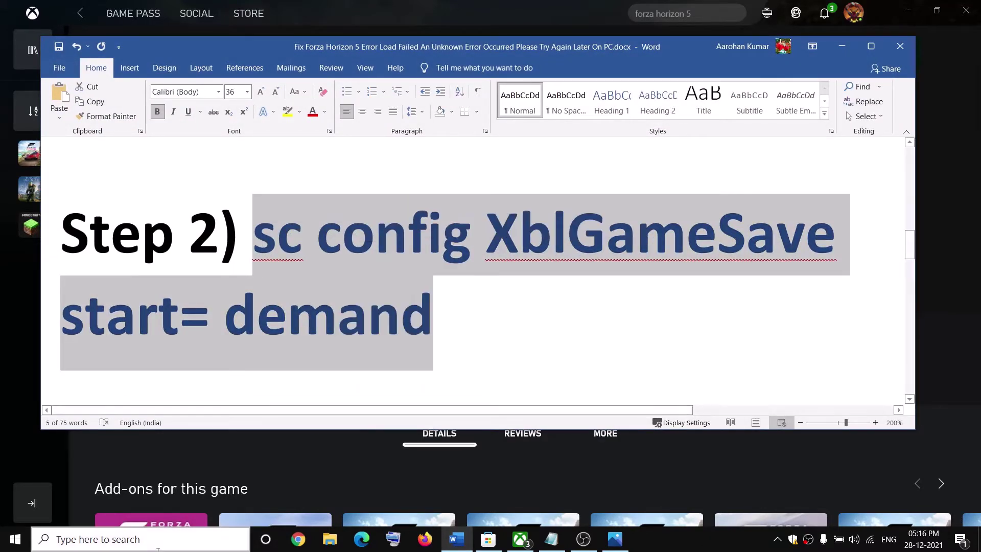
Run the command in an elevated Command Prompt, getting the ChangeServiceConfig SUCCESS message
click(158, 541)
text(cmd)
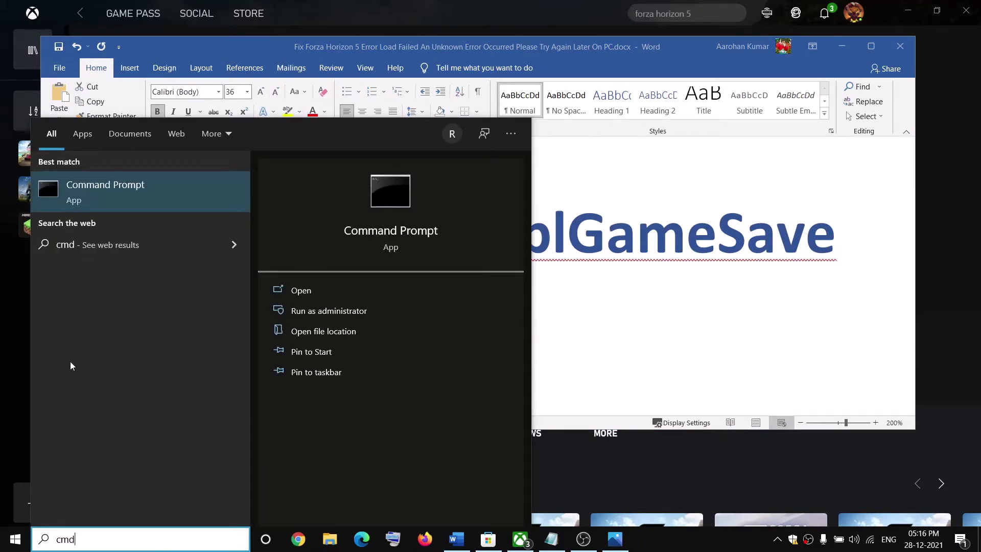
right_click(141, 178)
click(189, 204)
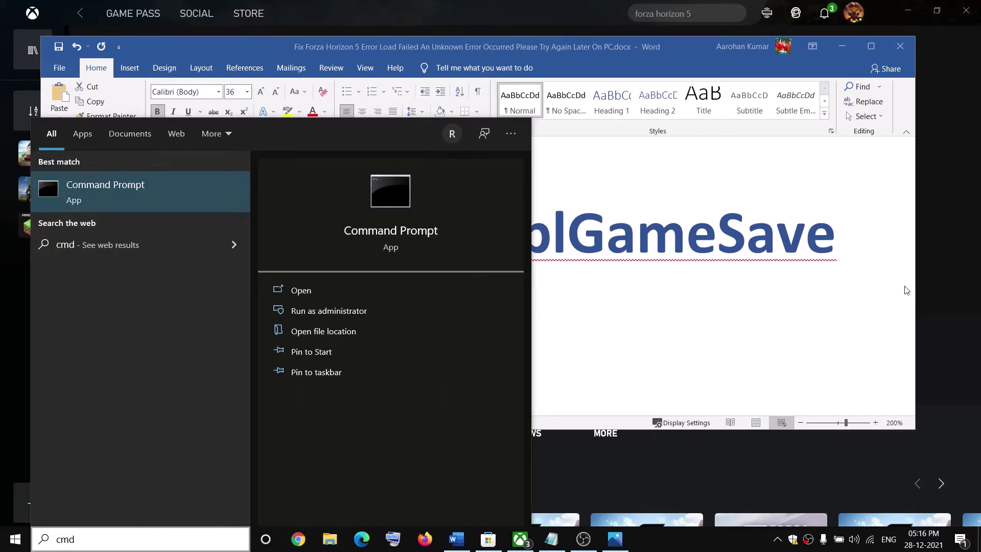
click(329, 311)
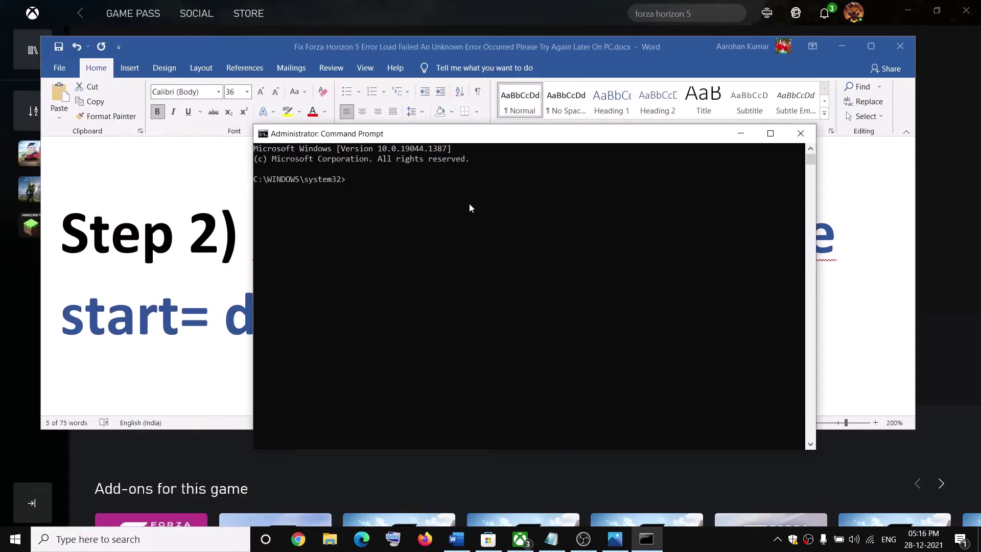
key(ctrl+v)
key(Return)
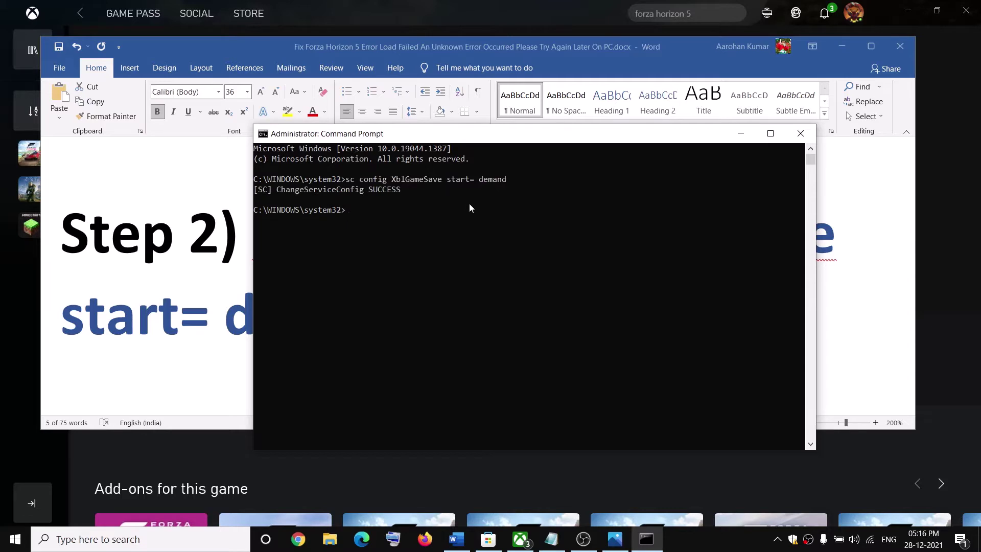
Close Command Prompt and scroll Word to Step 3's list of services to start
click(799, 133)
scroll(389, 297, down, 3)
scroll(390, 296, down, 2)
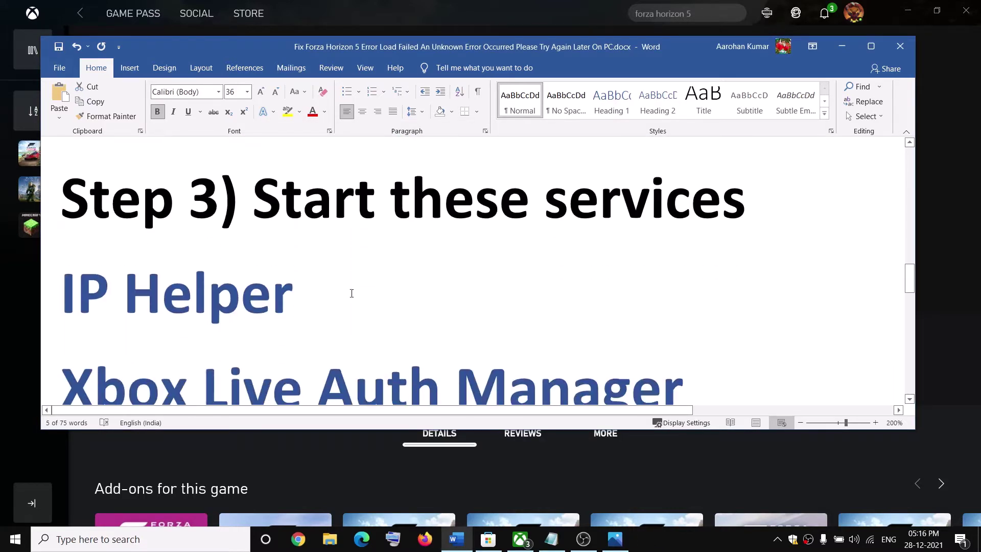
scroll(263, 288, down, 7)
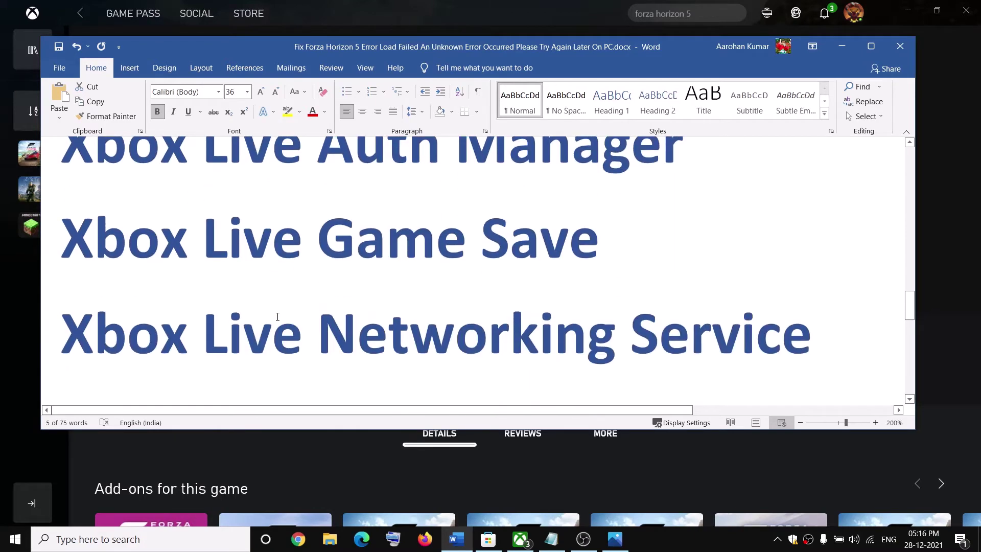
scroll(277, 316, up, 7)
scroll(277, 317, up, 1)
Search 'serv' to bring up the Services app
click(169, 540)
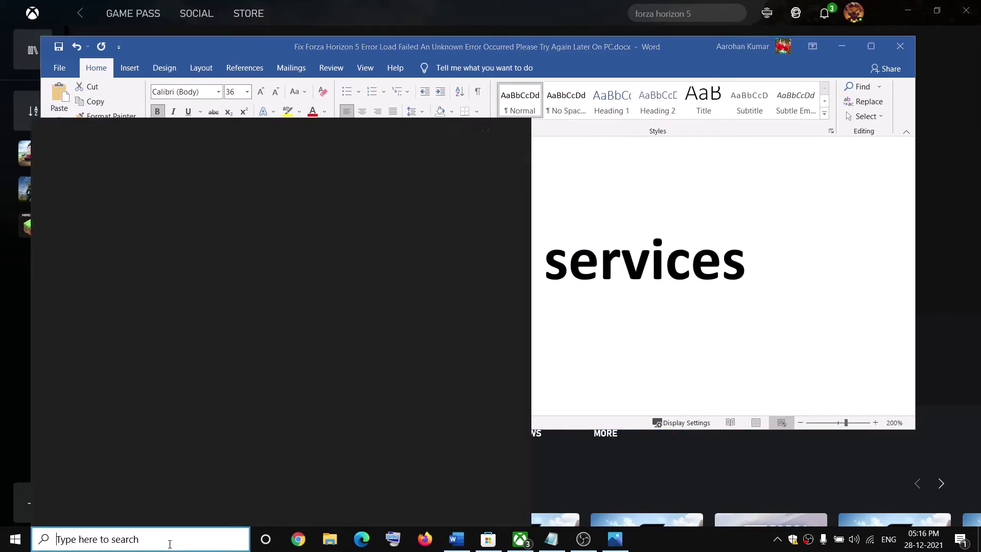
text(serv)
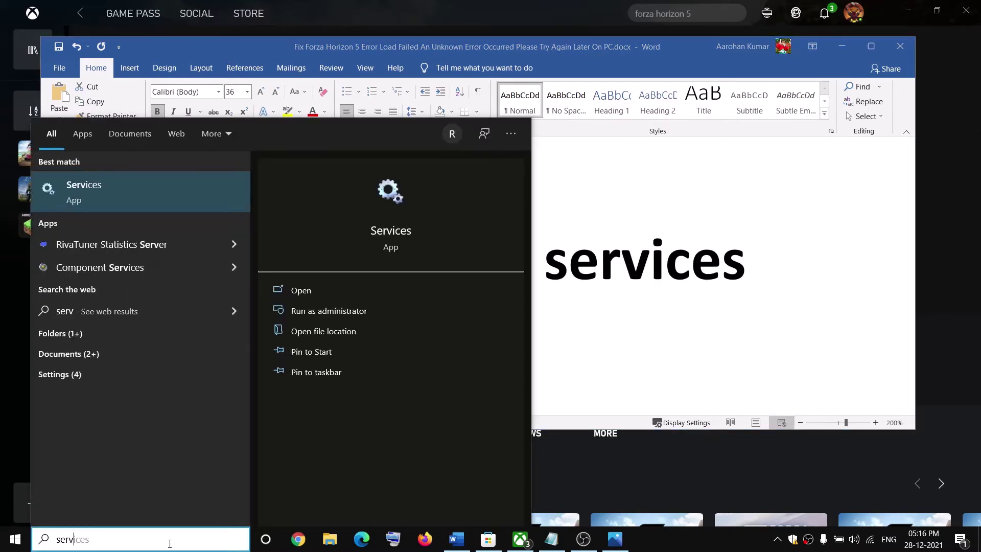
key(Escape)
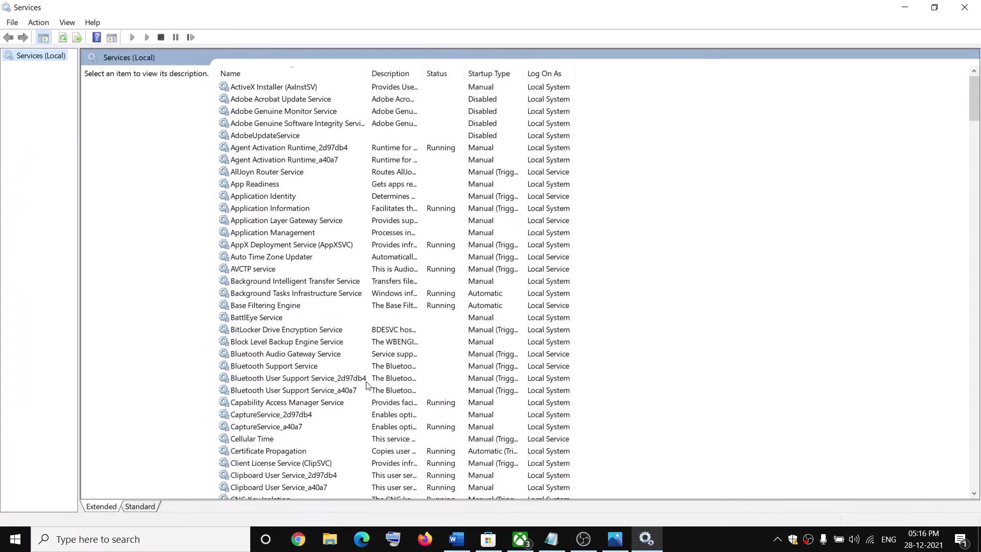
Set IP Helper's startup type to Automatic
click(366, 416)
key(i)
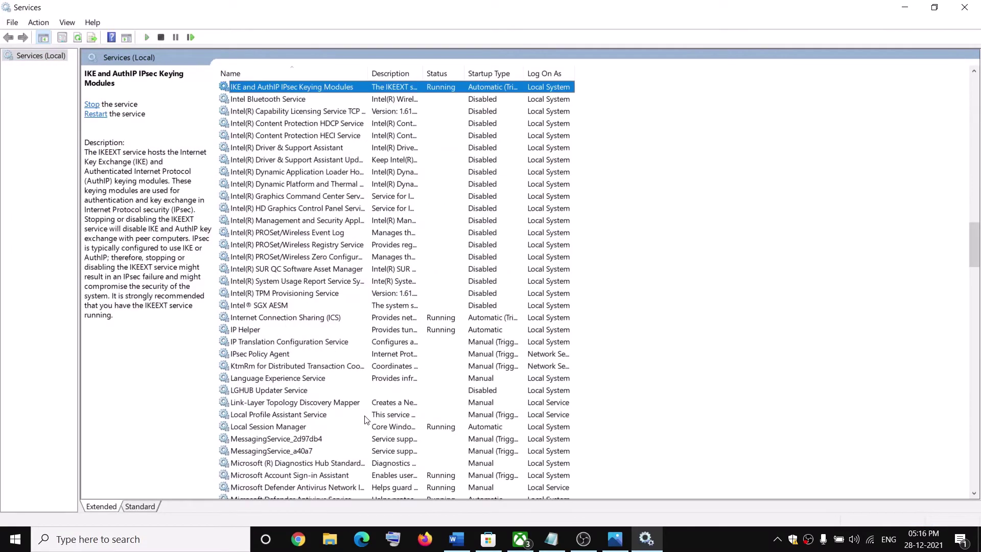
double_click(271, 332)
click(443, 256)
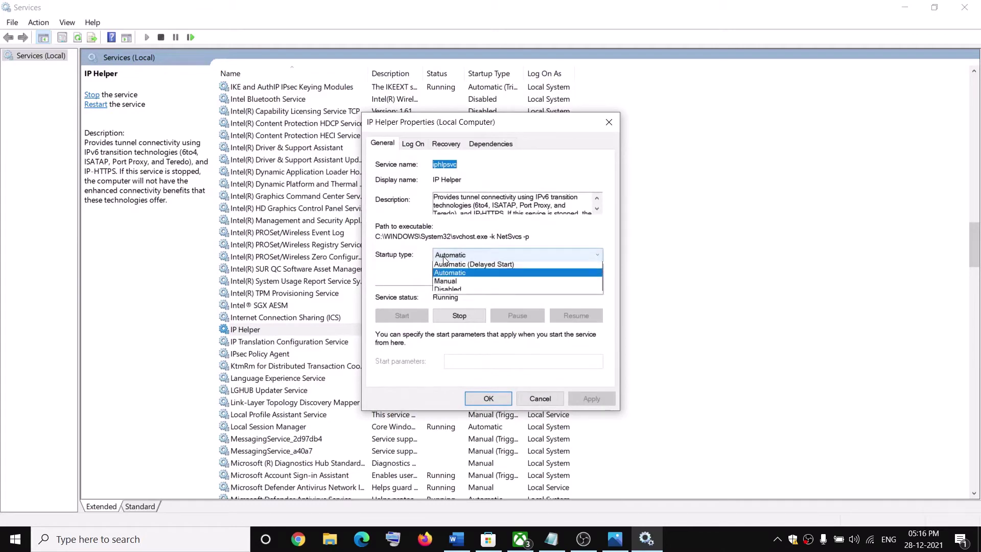
click(459, 275)
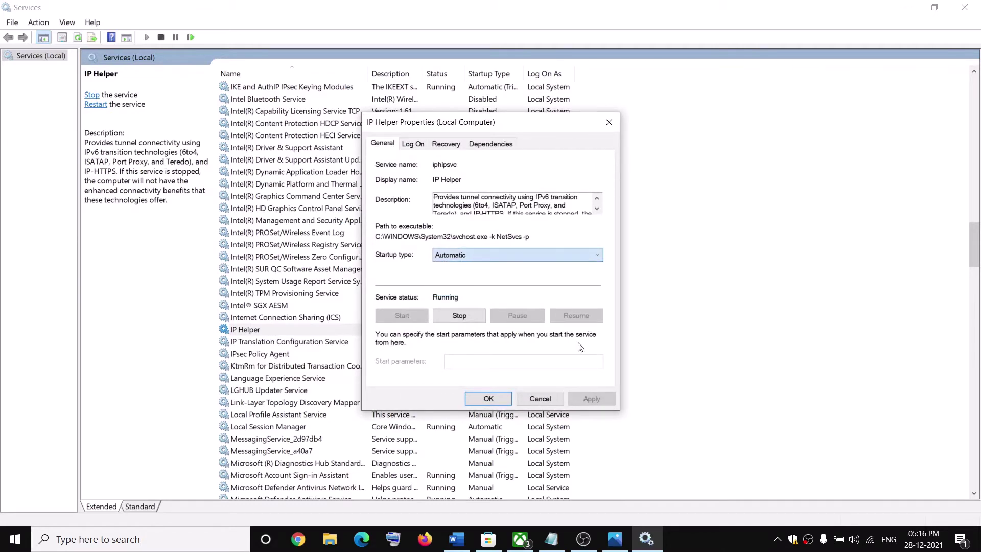
click(588, 399)
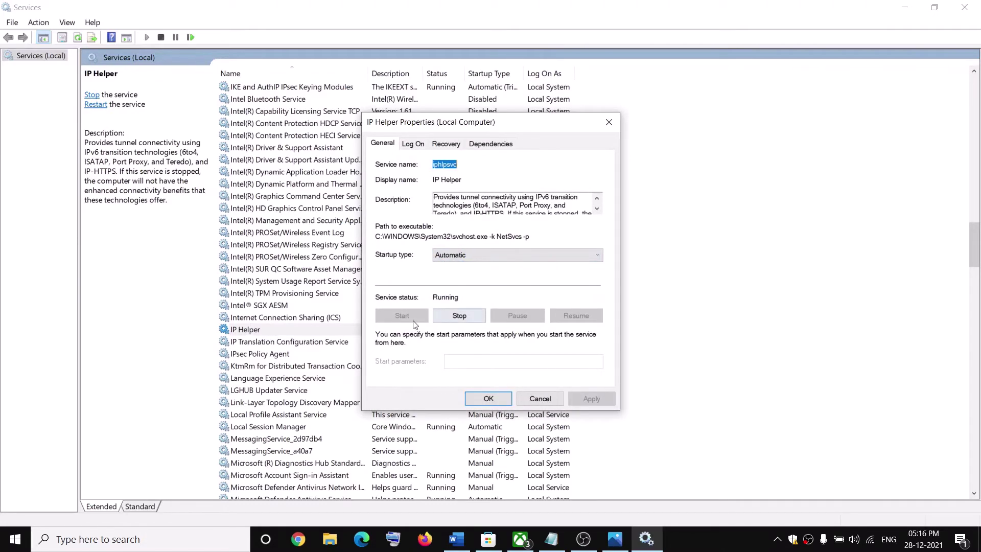
click(477, 400)
Set Xbox Accessory Management Service startup type to Automatic
click(318, 403)
scroll(318, 404, down, 20)
click(293, 451)
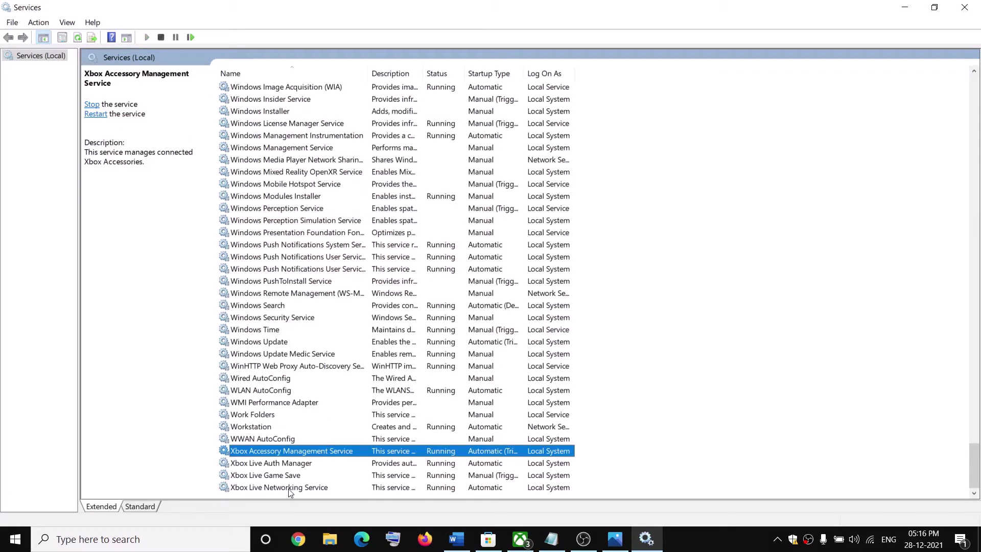
double_click(299, 455)
click(450, 254)
click(462, 274)
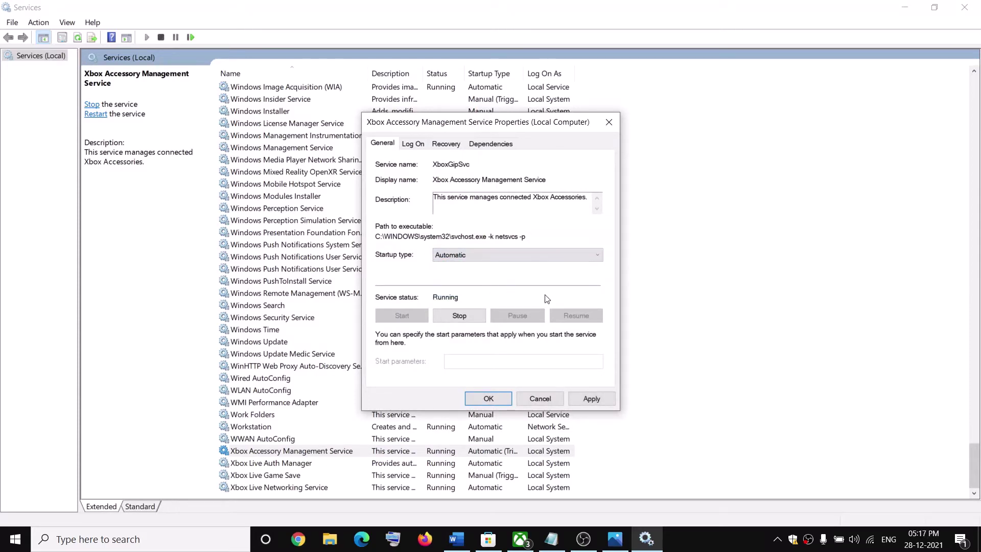
click(590, 399)
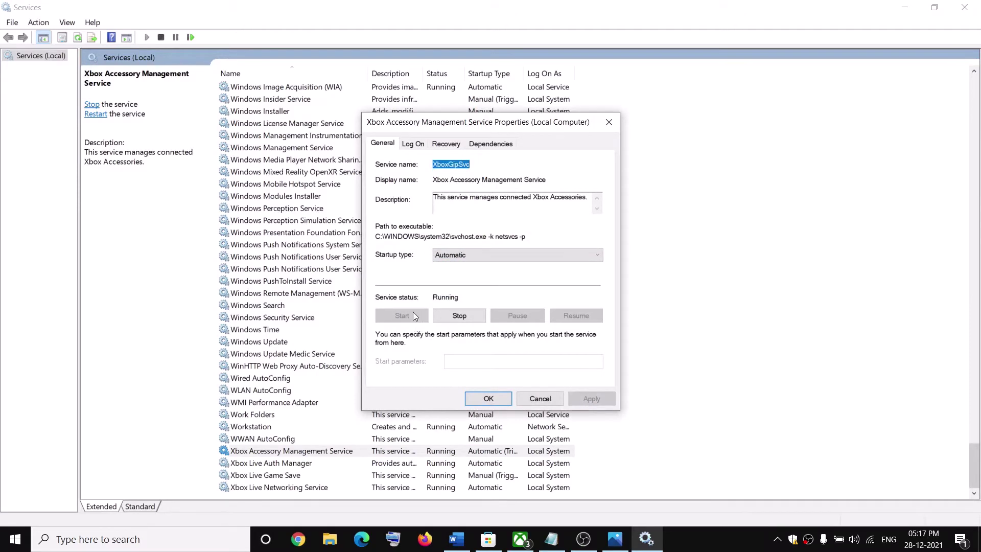
click(498, 397)
Set Xbox Live Auth Manager startup type to Automatic
key(Down)
key(Return)
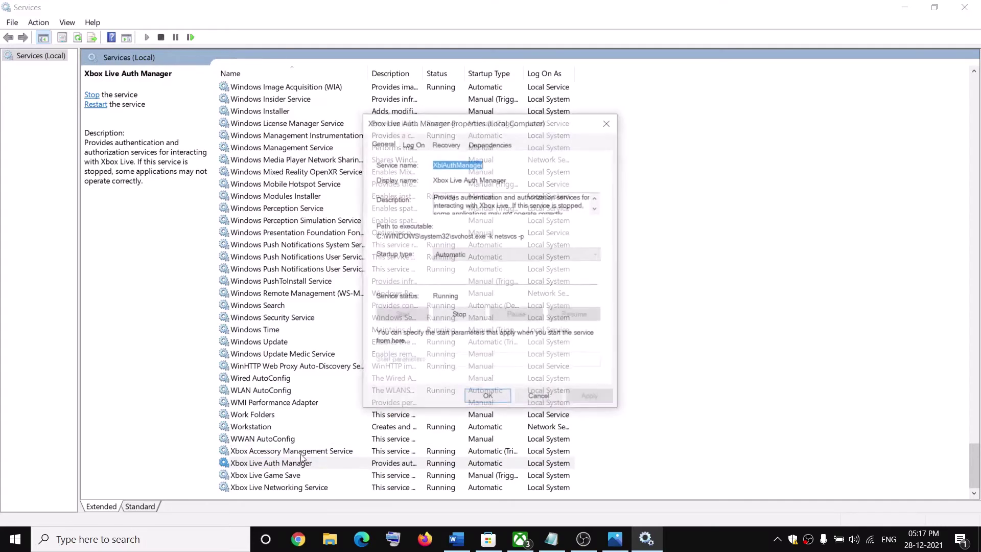
click(468, 258)
click(485, 266)
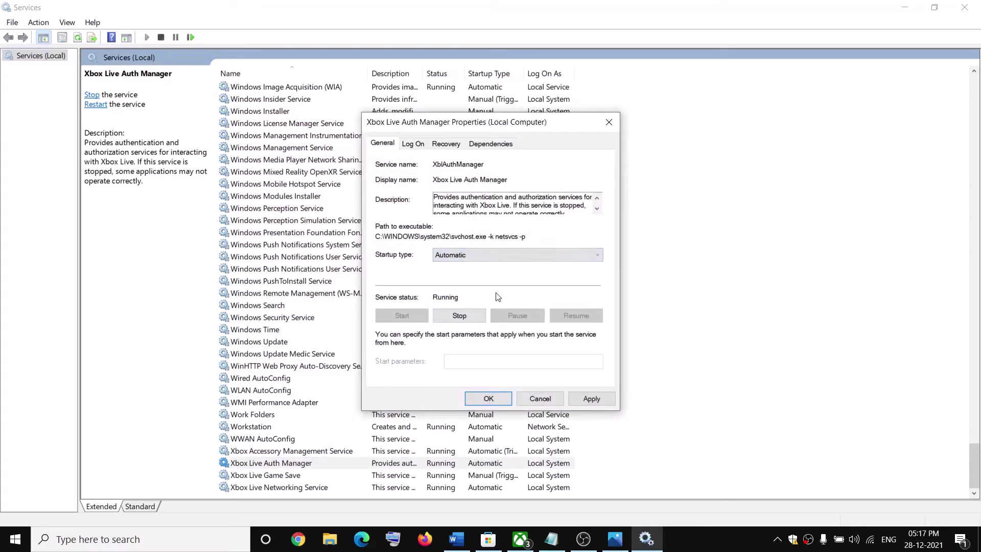
click(591, 399)
click(488, 399)
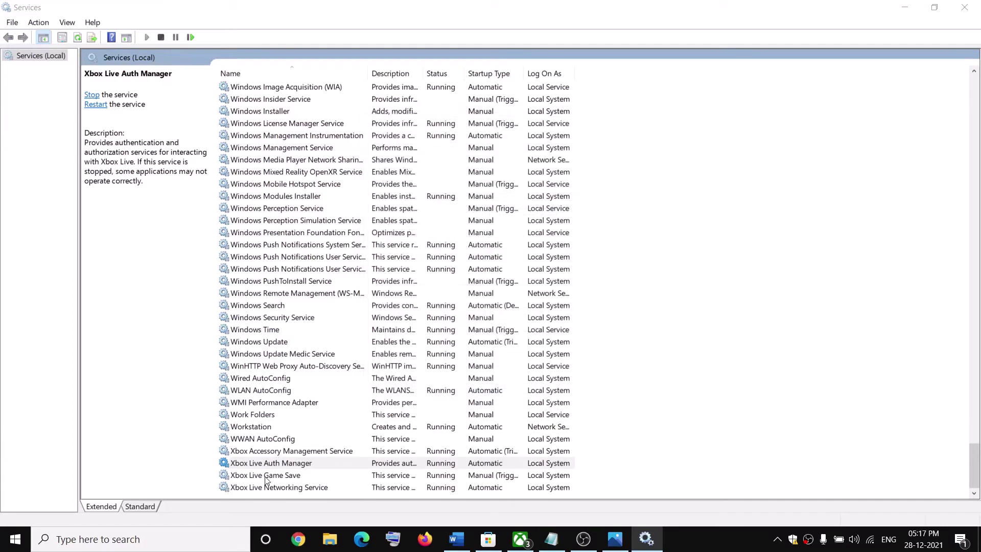
Change Xbox Live Game Save startup from Manual to Automatic
key(Down)
key(Return)
click(480, 255)
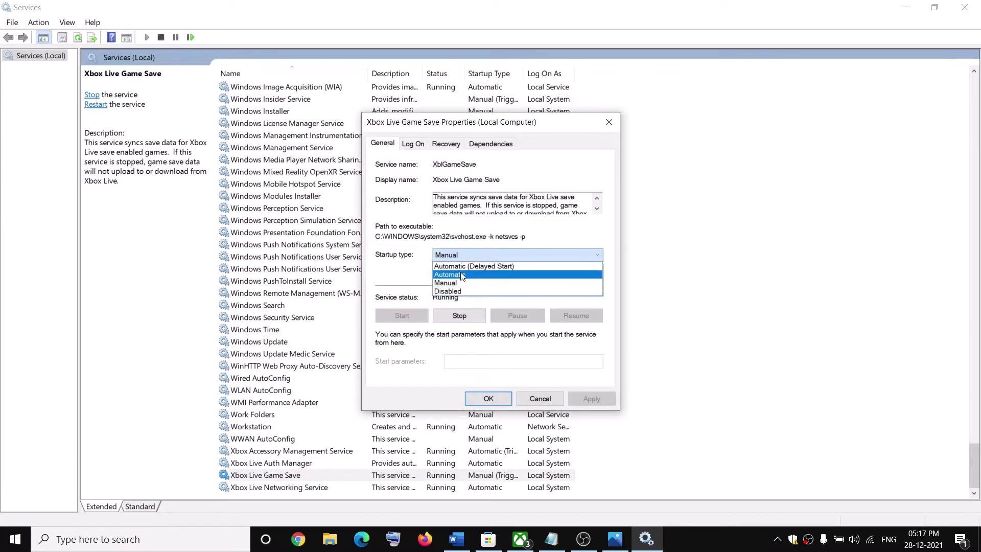
click(463, 273)
click(593, 398)
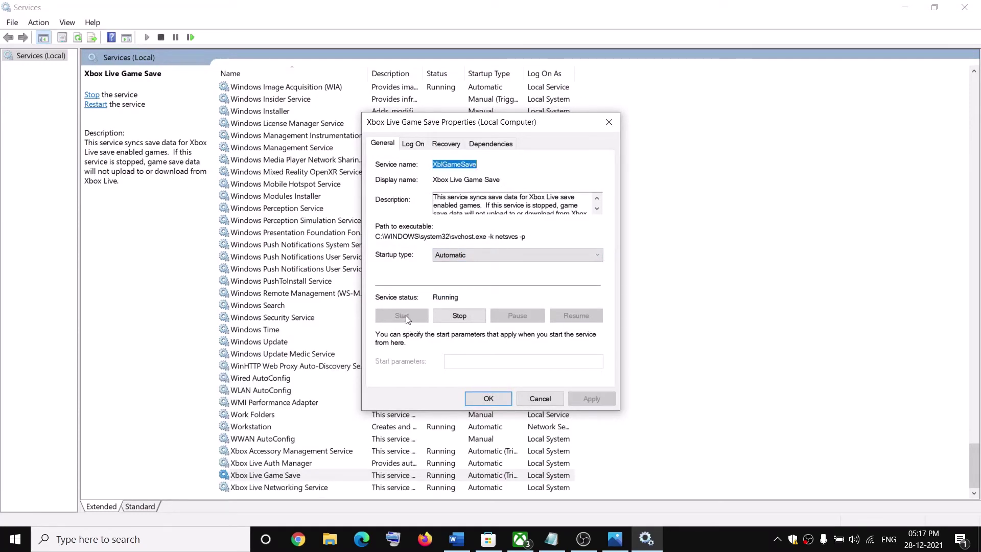
click(489, 399)
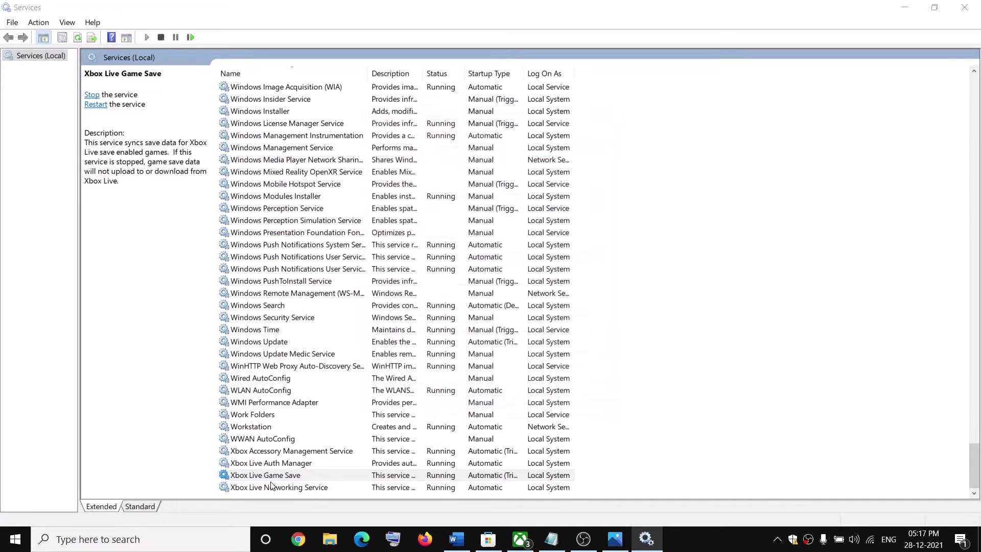
Set Xbox Live Networking Service startup type to Automatic
click(266, 488)
double_click(265, 488)
click(466, 255)
click(462, 265)
click(590, 403)
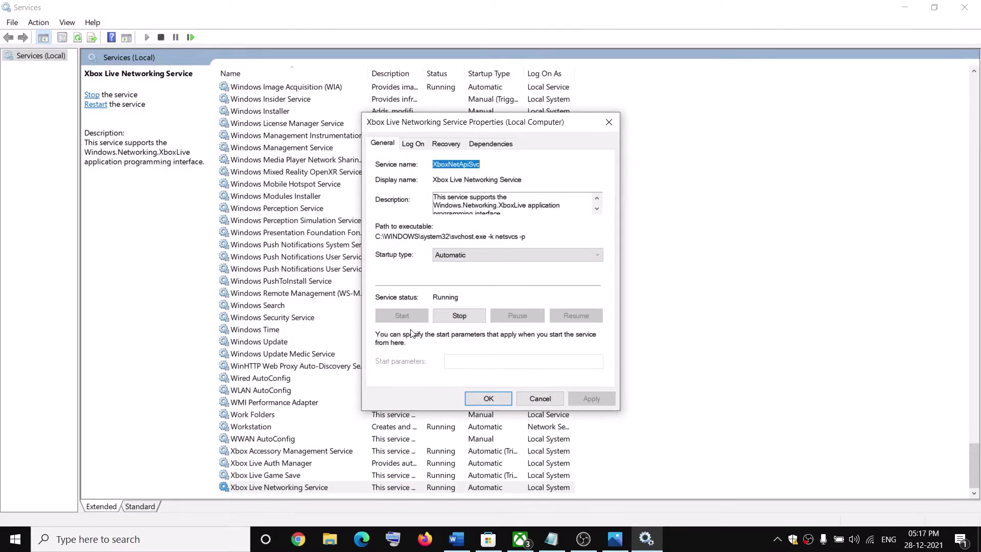
click(497, 400)
Keep Windows Update's startup type on Automatic and apply it
double_click(275, 340)
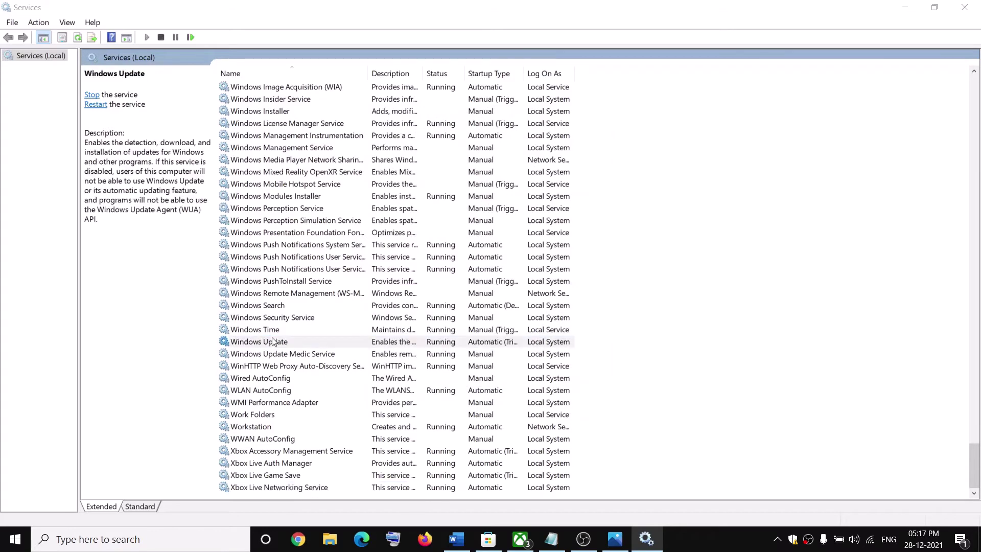
click(475, 255)
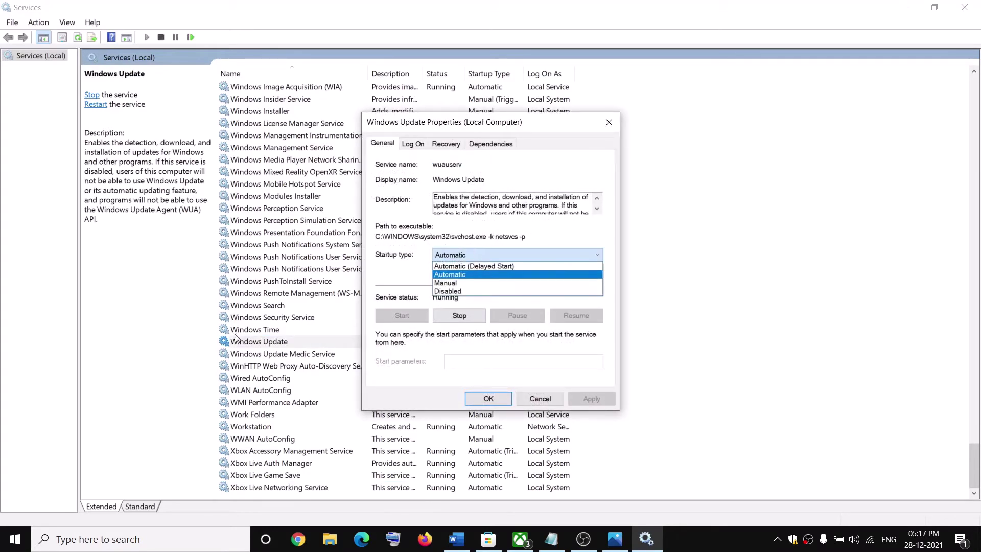
click(444, 273)
click(590, 399)
click(500, 400)
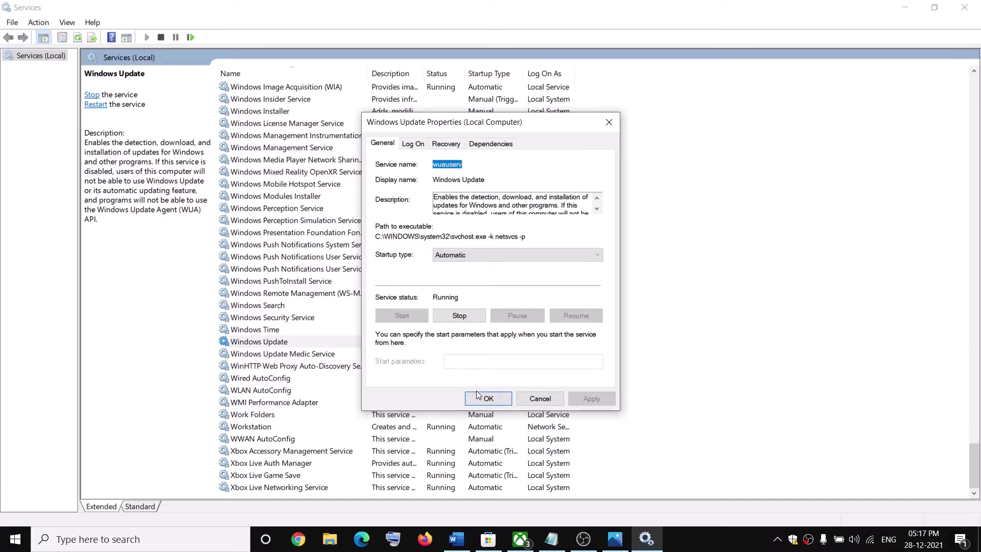
Check the two Gaming Services entries in the services list
click(266, 291)
key(g)
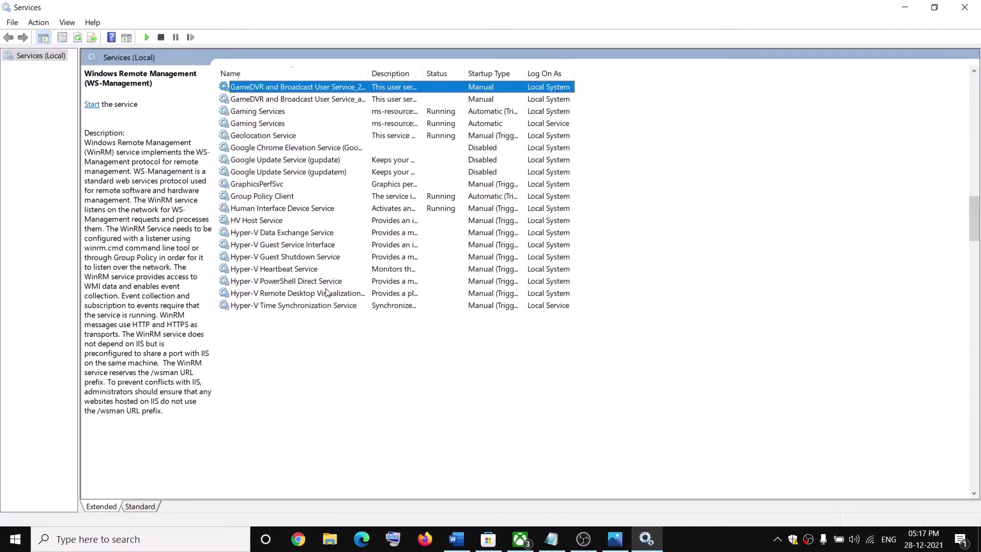
scroll(375, 240, up, 3)
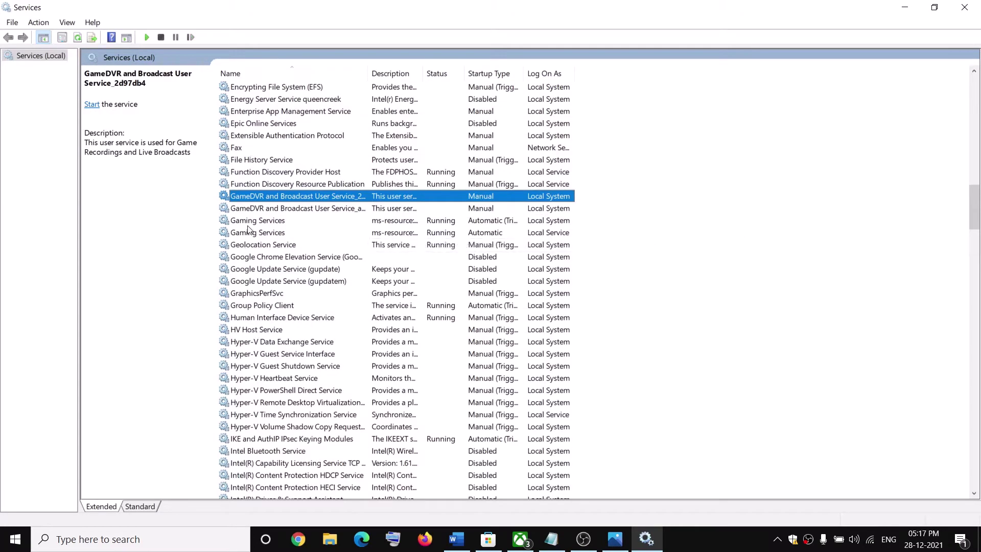
key(Down)
key(Down)
key(Down)
key(Up)
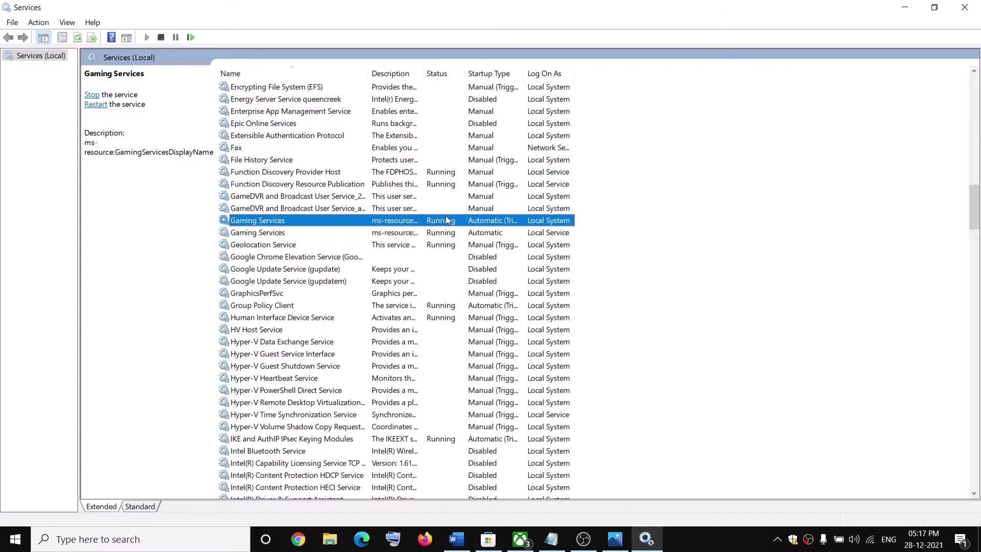
right_click(443, 222)
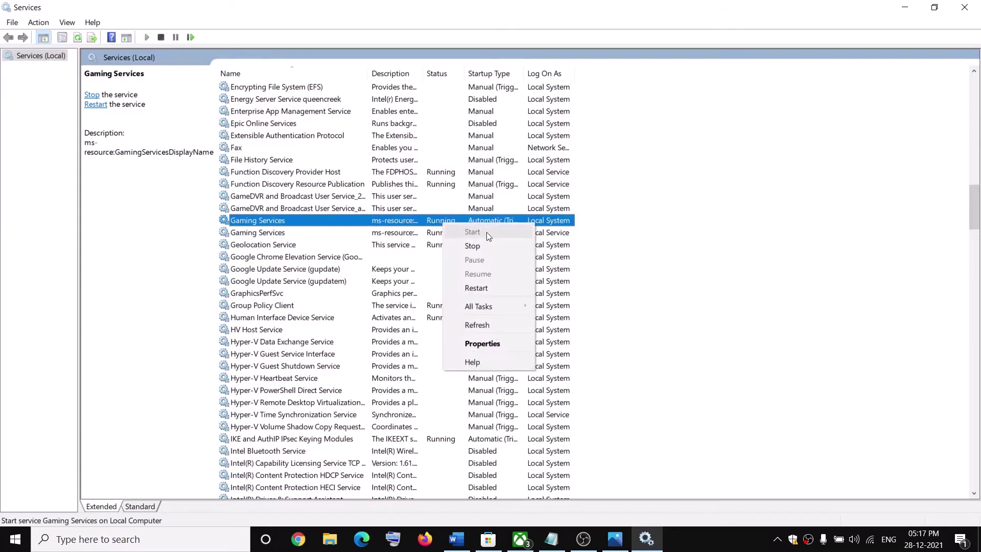
click(373, 236)
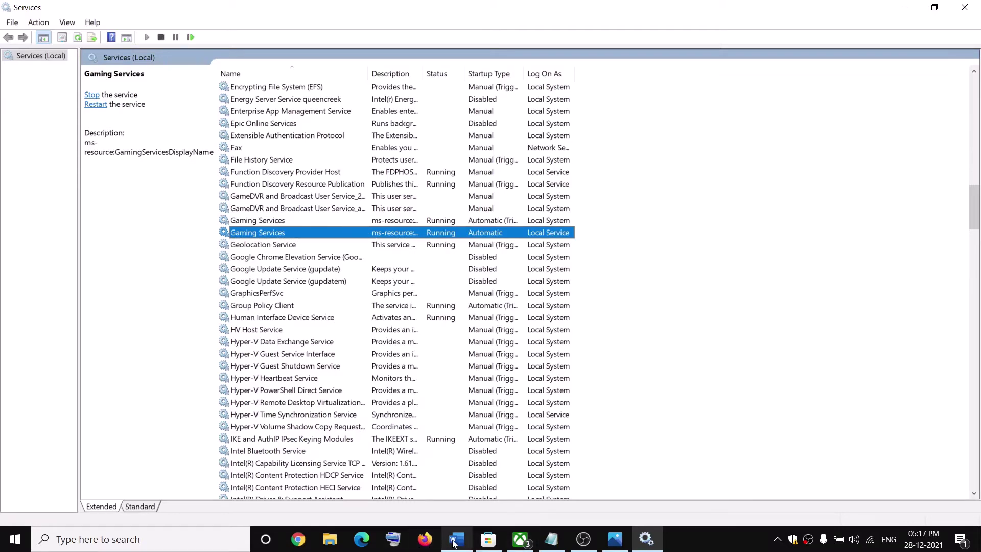
Set Microsoft Store Install Service startup to Automatic and close Services
click(380, 330)
key(m)
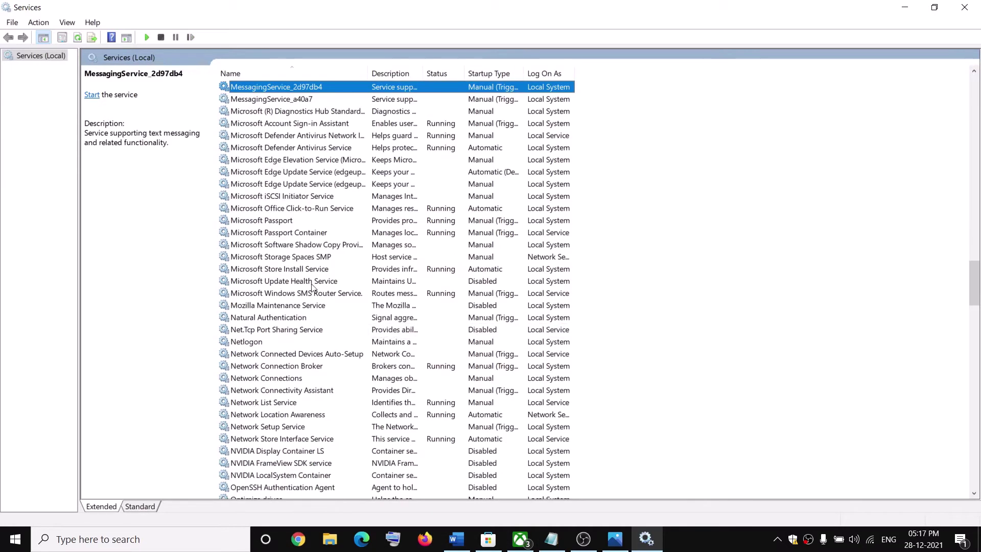
double_click(284, 272)
click(463, 256)
click(460, 276)
click(591, 399)
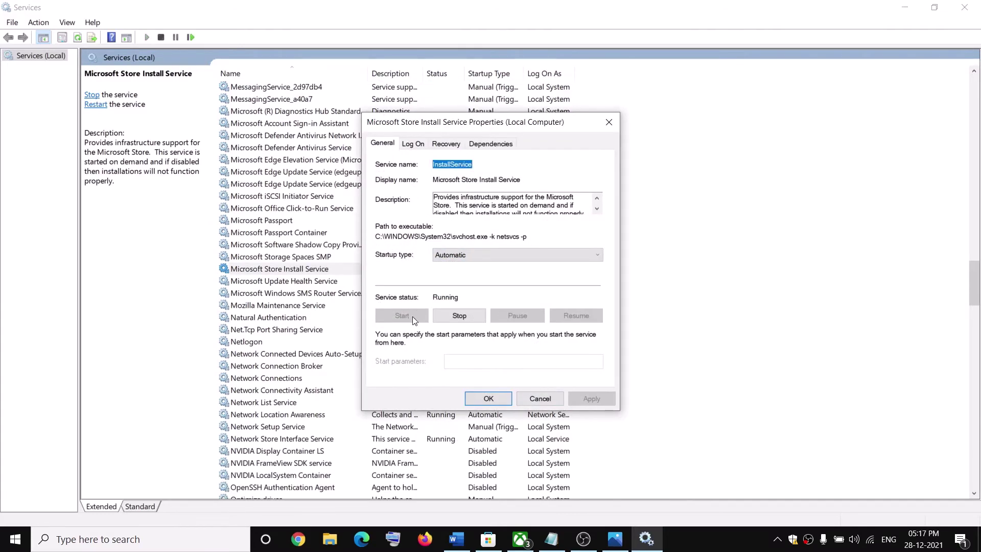
click(488, 399)
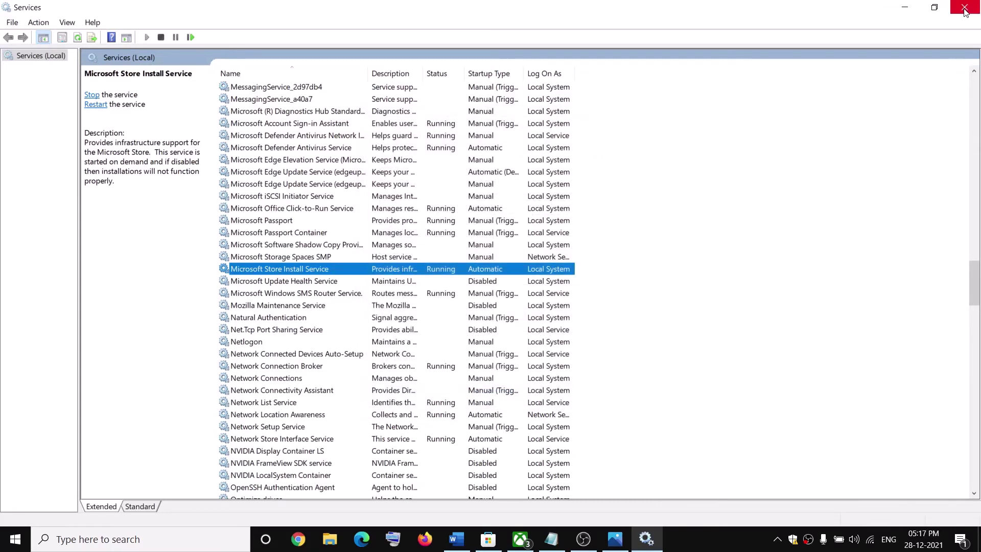
click(964, 7)
Copy the Get-AppxPackage re-registration command paragraph from the Word guide
scroll(292, 293, down, 15)
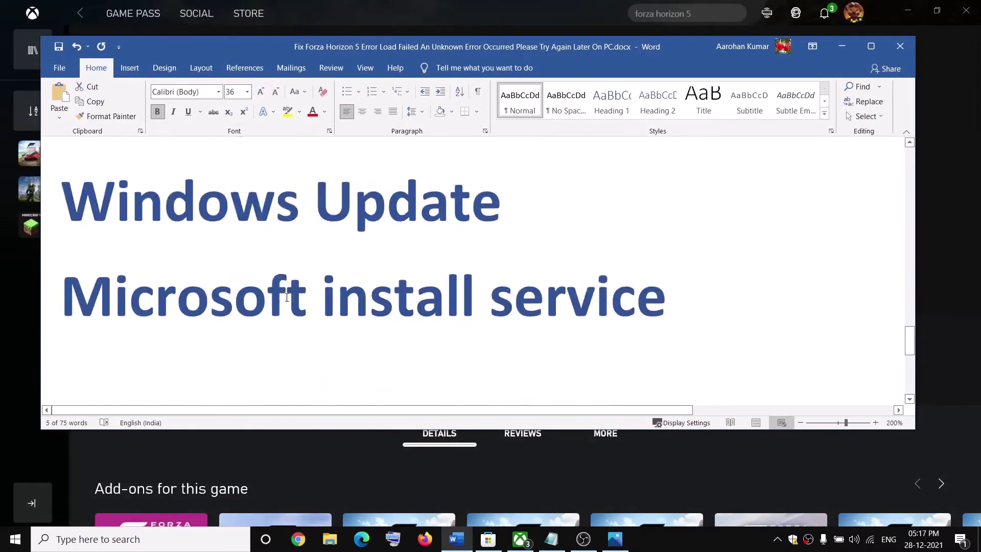
scroll(416, 291, up, 2)
scroll(459, 307, down, 2)
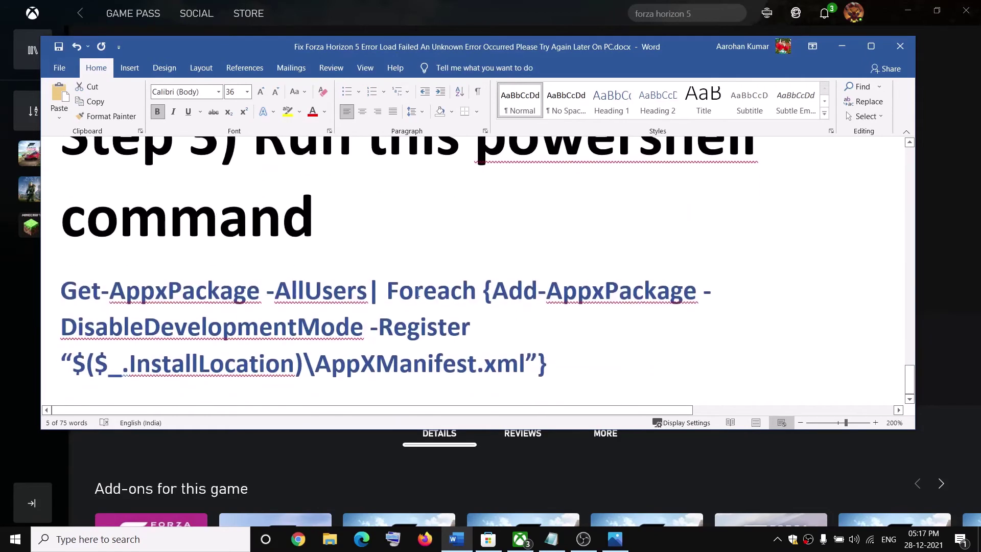
triple_click(402, 340)
right_click(190, 307)
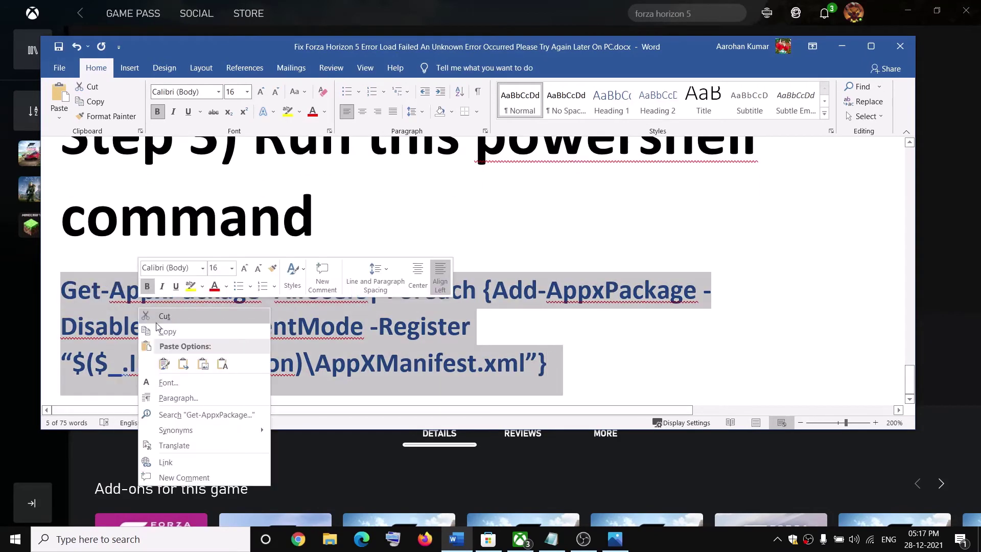
click(219, 331)
Search 'power' and run Windows PowerShell as administrator
click(174, 546)
text(p)
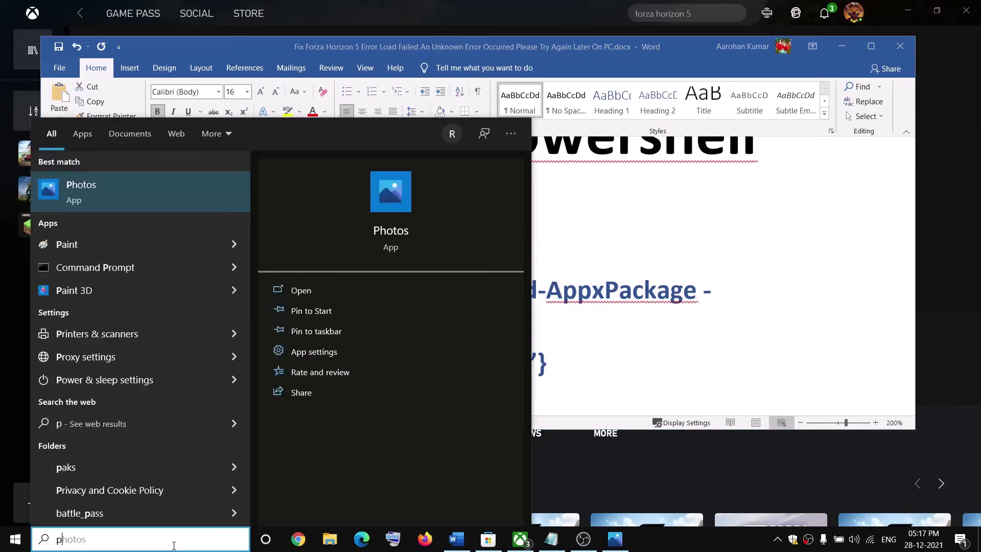
text(ower)
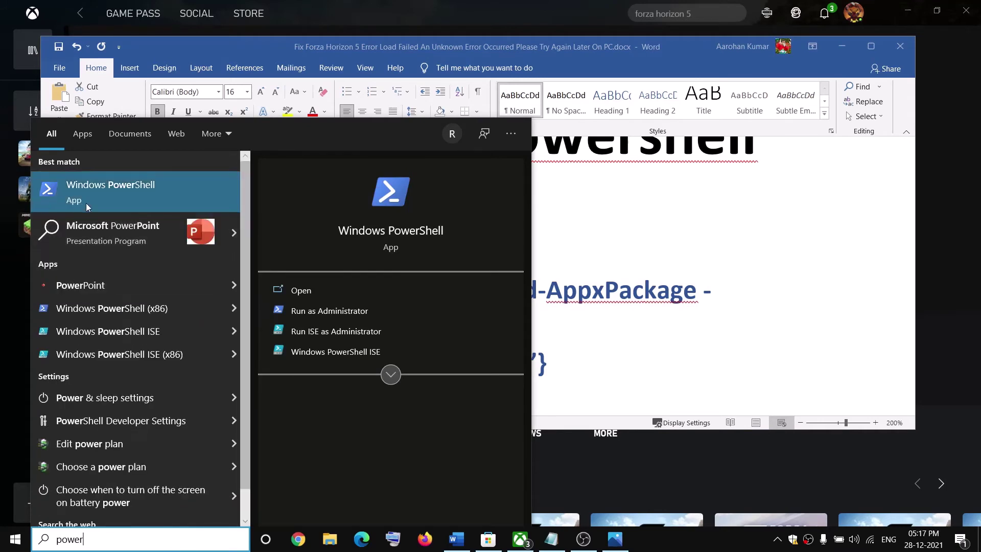
right_click(108, 196)
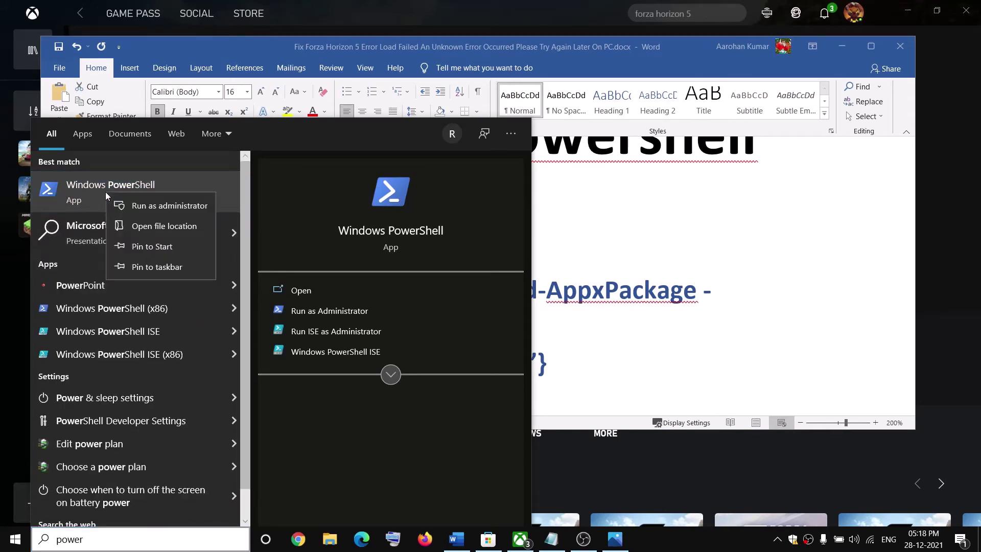
click(160, 206)
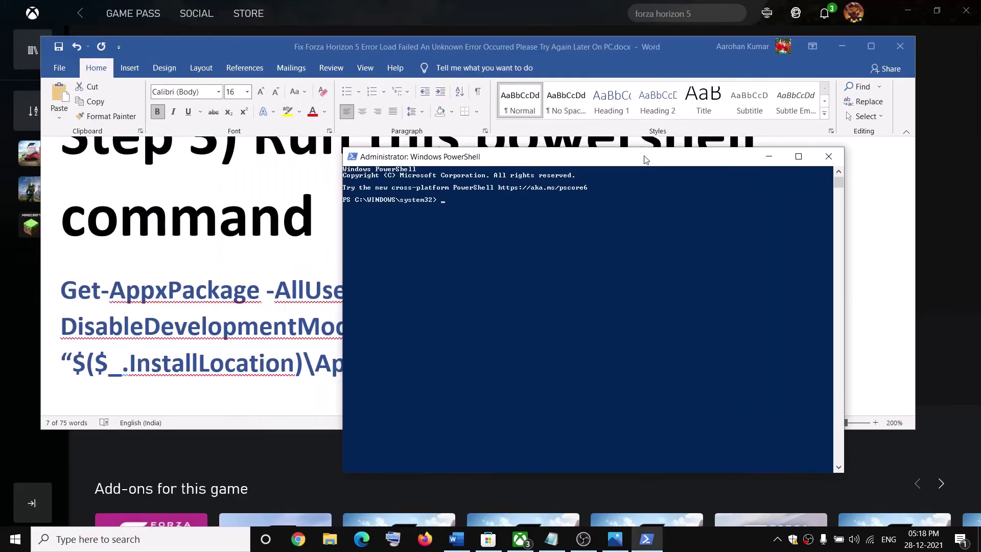
Paste and run the Get-AppxPackage re-register command in admin PowerShell, then return to Word
right_click(521, 235)
key(Return)
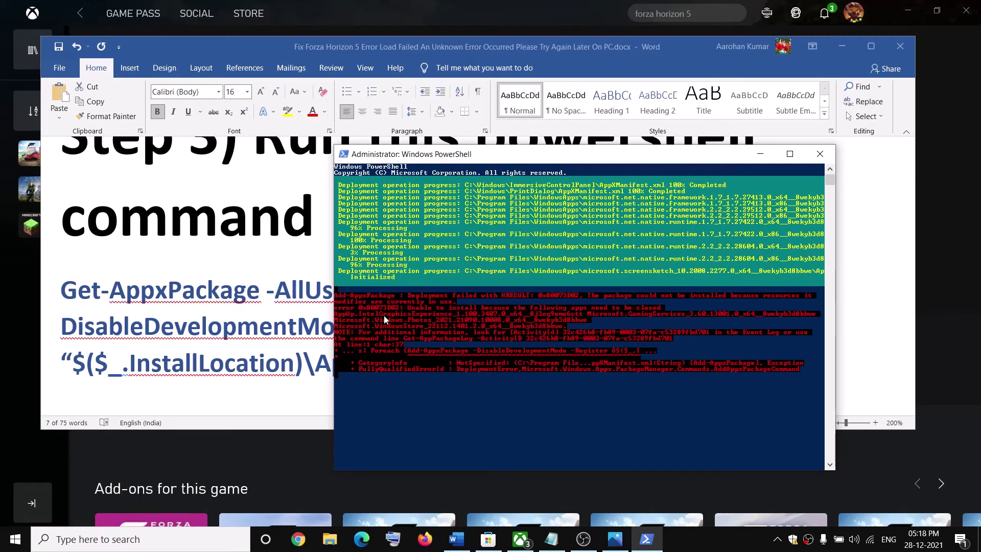
drag(358, 287, 458, 345)
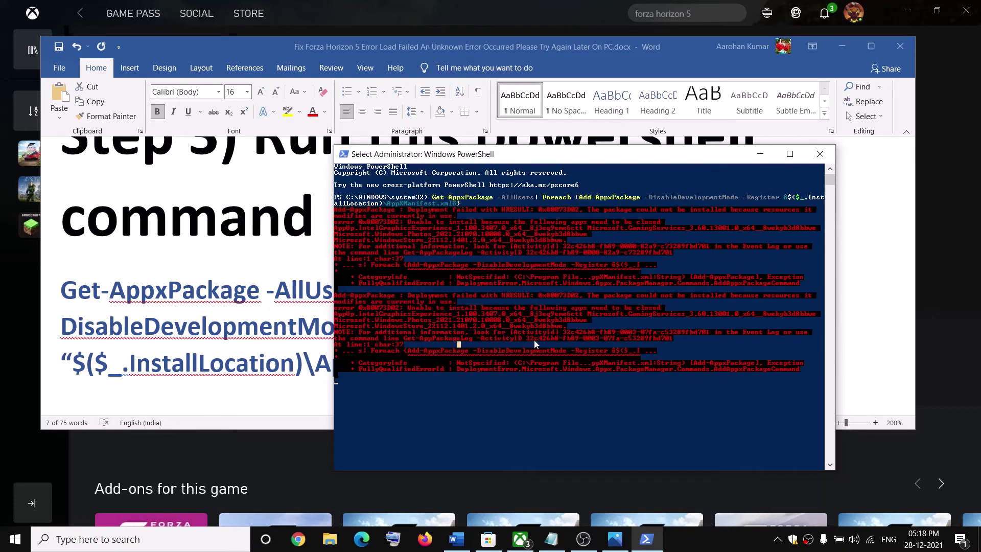
click(571, 366)
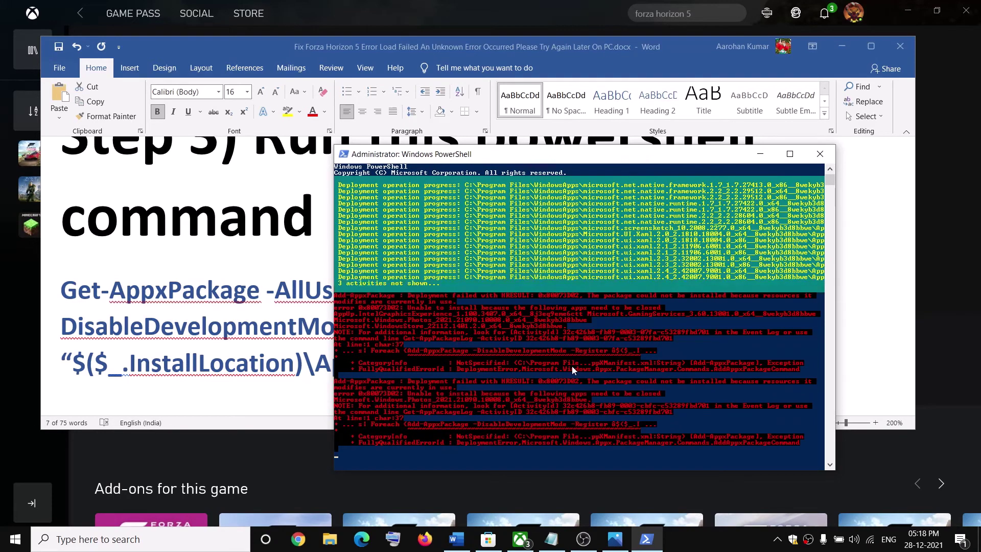
click(705, 539)
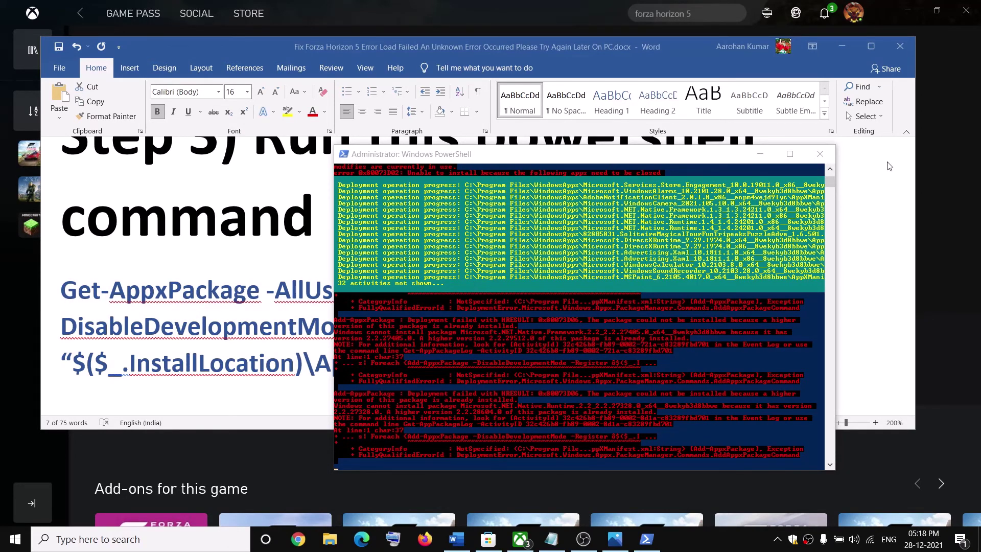
key(alt+Tab)
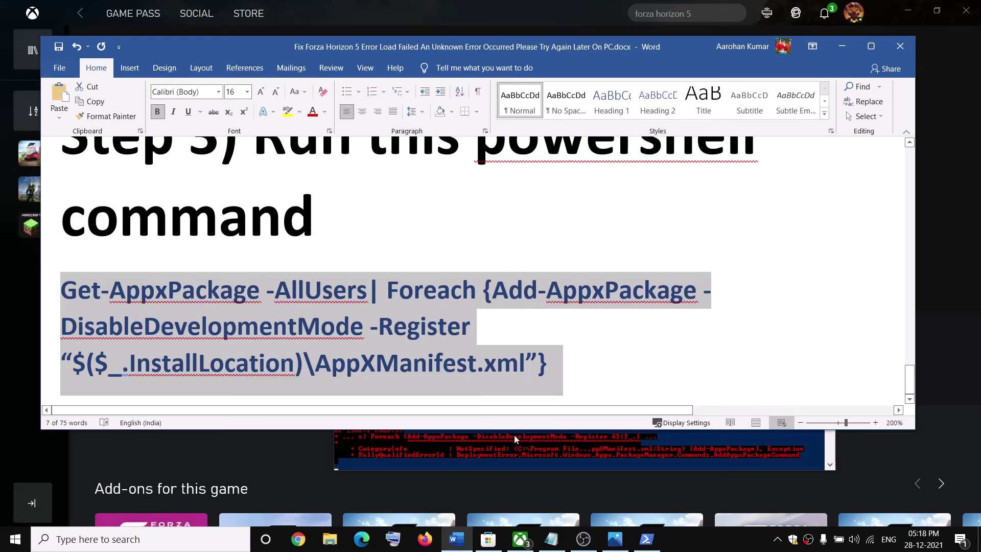
click(493, 540)
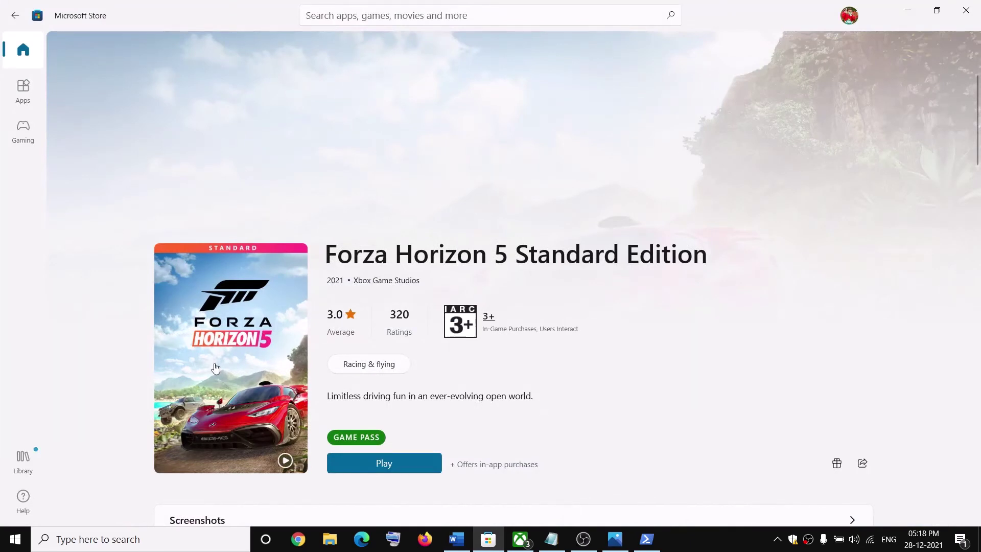
click(24, 463)
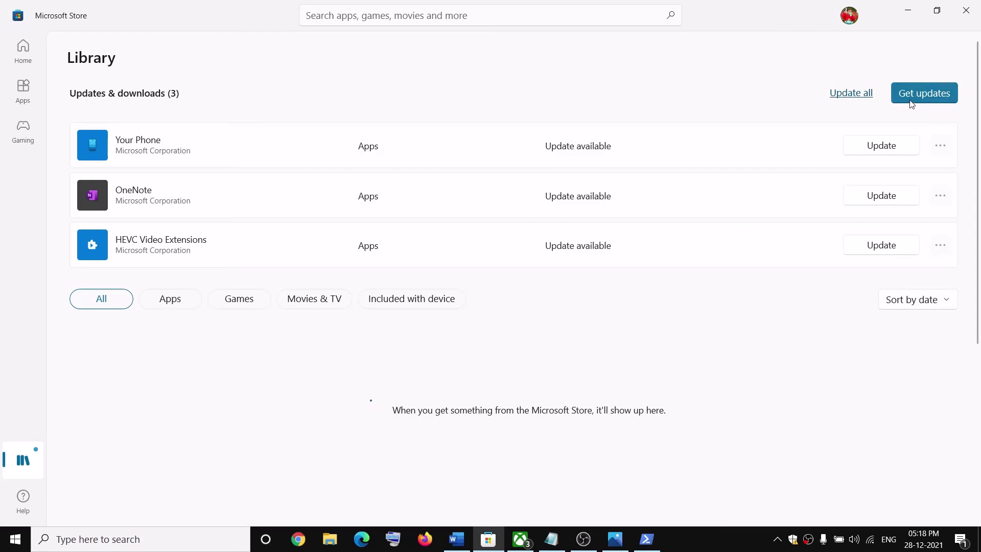
click(910, 9)
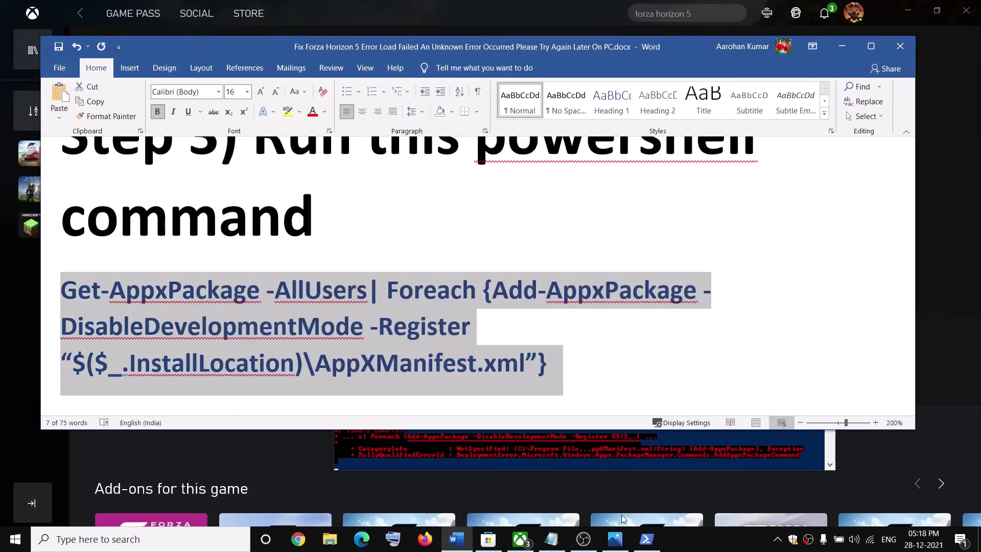
Select the video link in YouTube's search box, then bring the LOAD FAILED screenshot back up in Photos
click(615, 539)
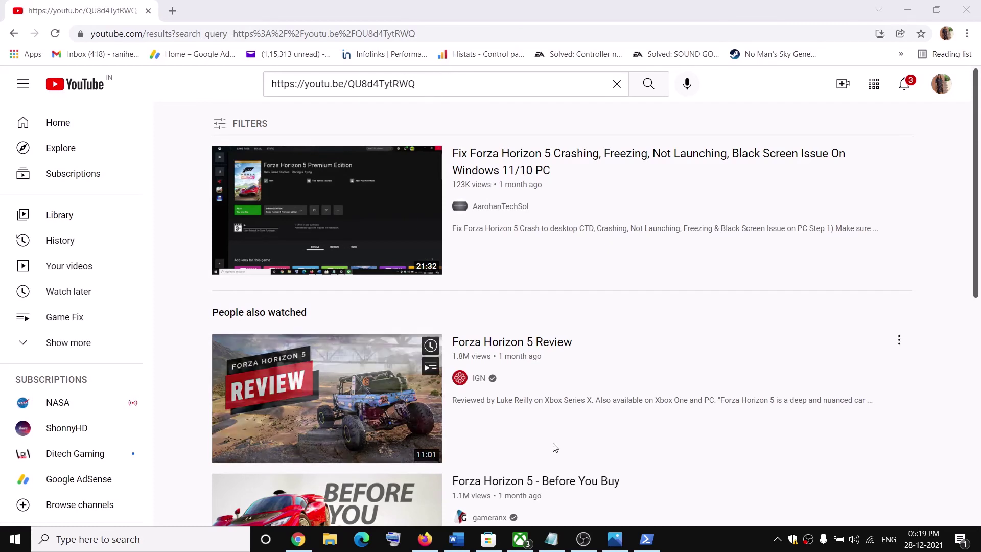
drag(432, 84, 250, 94)
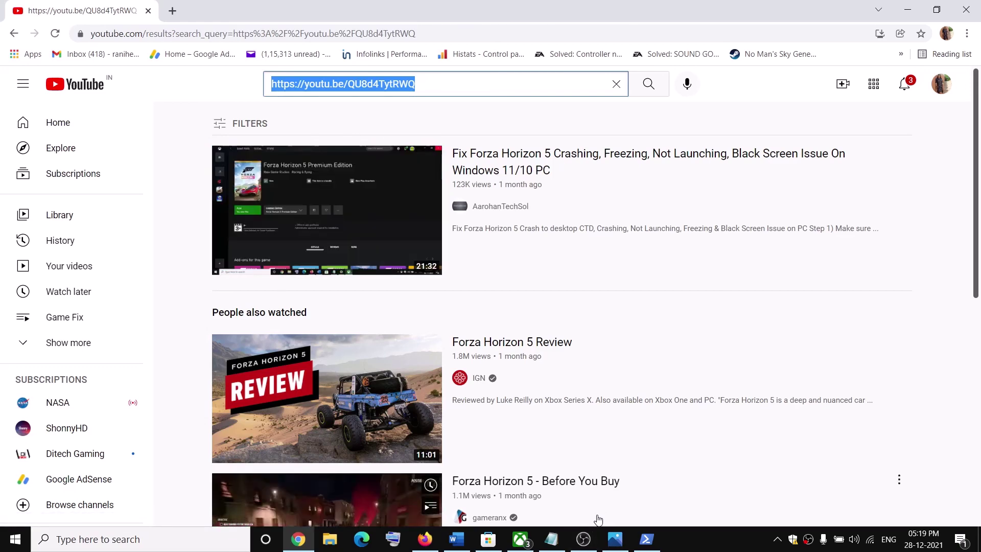
click(615, 539)
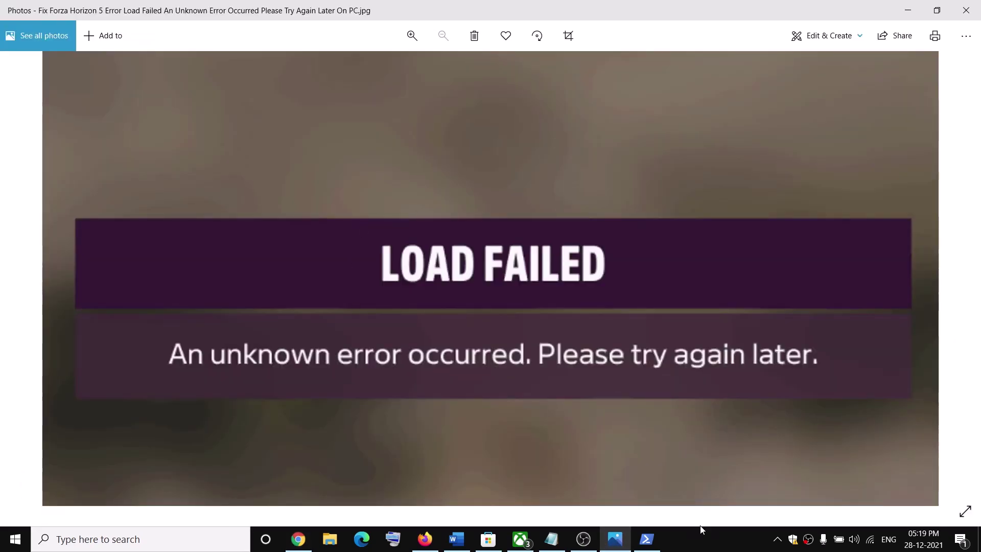